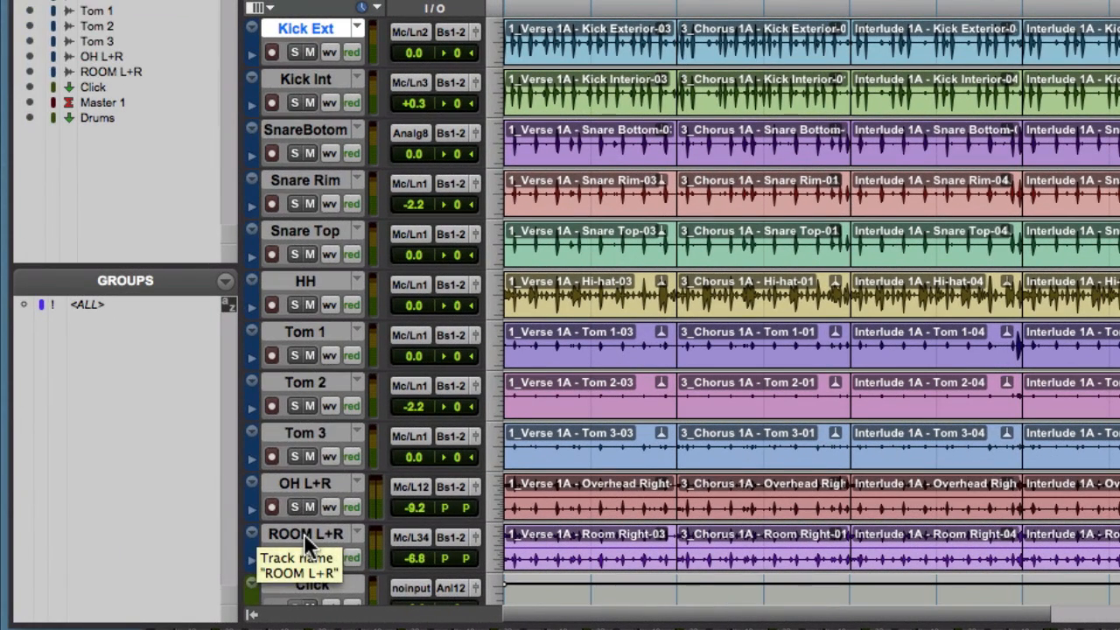
# Create an Edit-type group from the drum tracks Kick Ext through ROOM L+R, keeping the default group name
pyautogui.keyDown('shift'); pyautogui.click(115, 536); pyautogui.keyUp('shift')
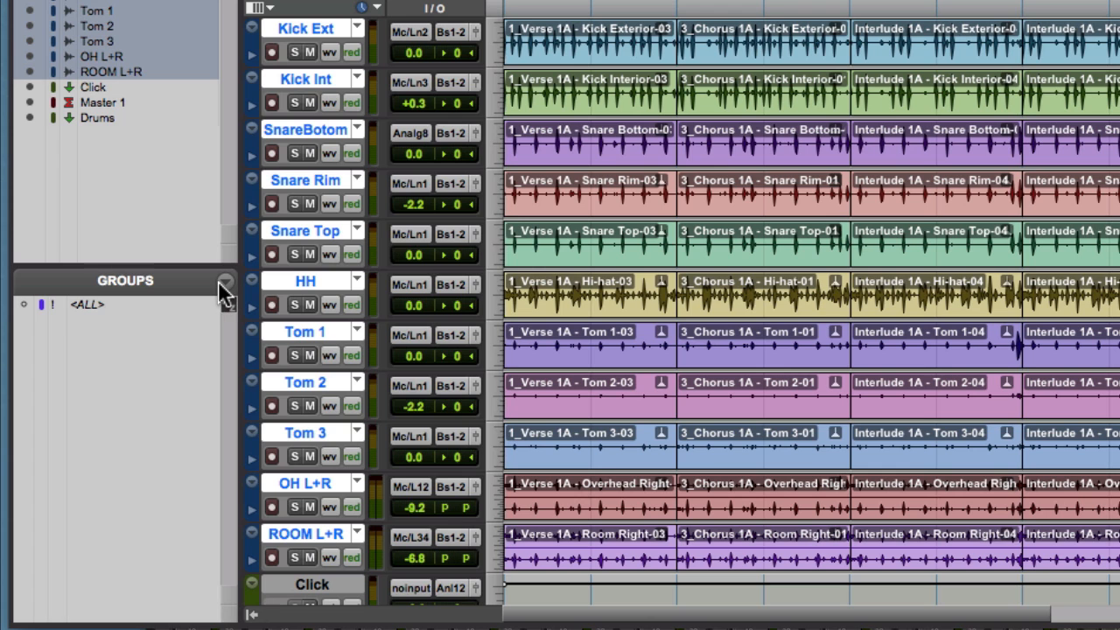
pyautogui.click(224, 293)
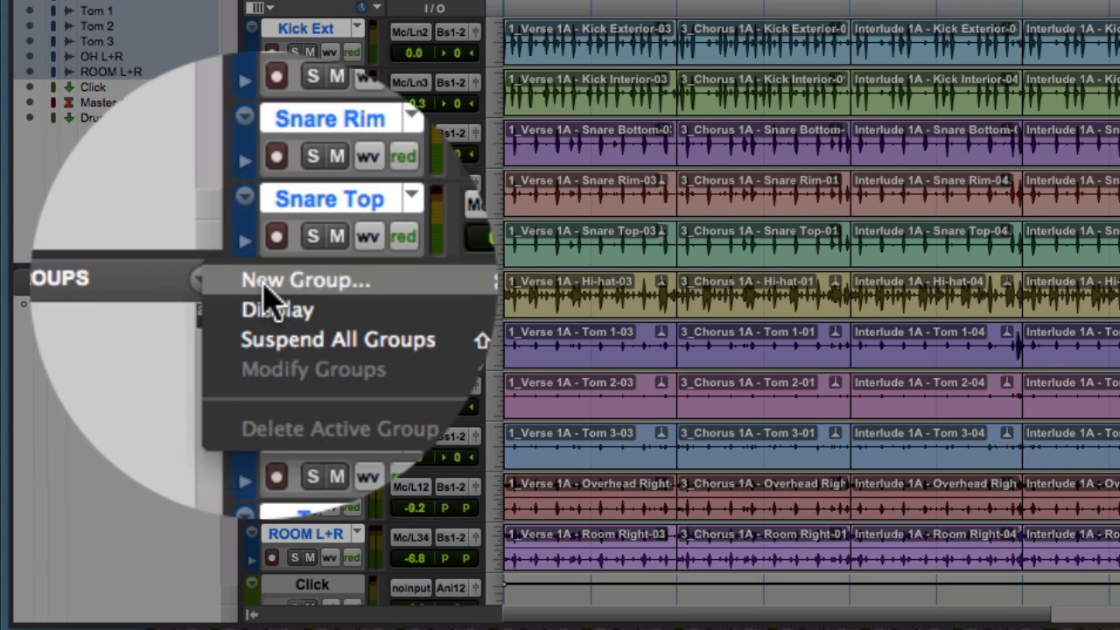
pyautogui.click(265, 296)
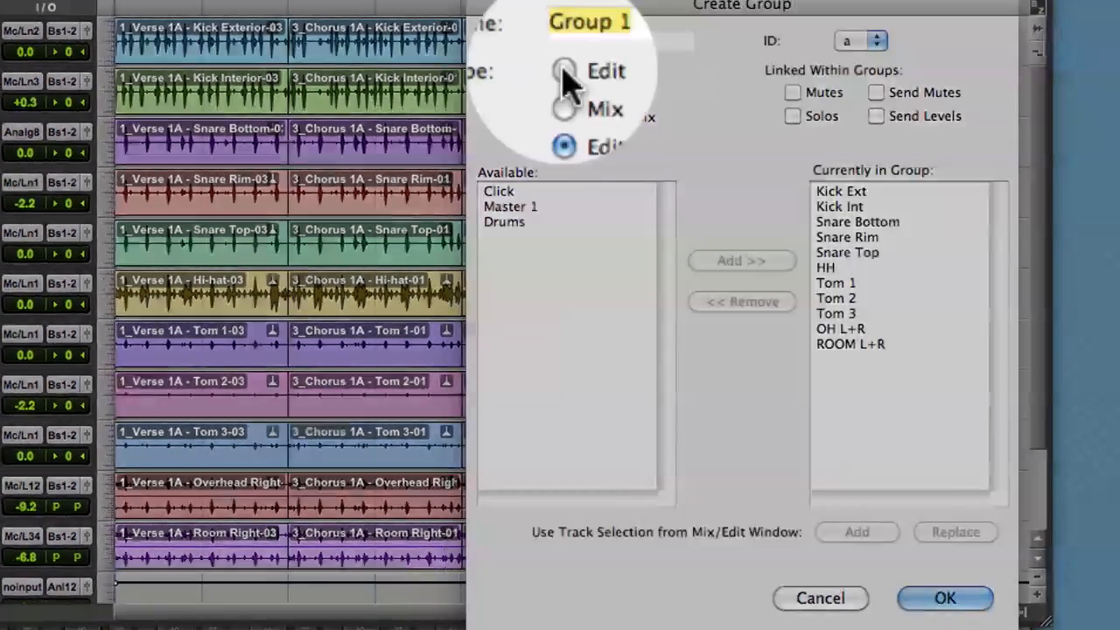
pyautogui.click(938, 72)
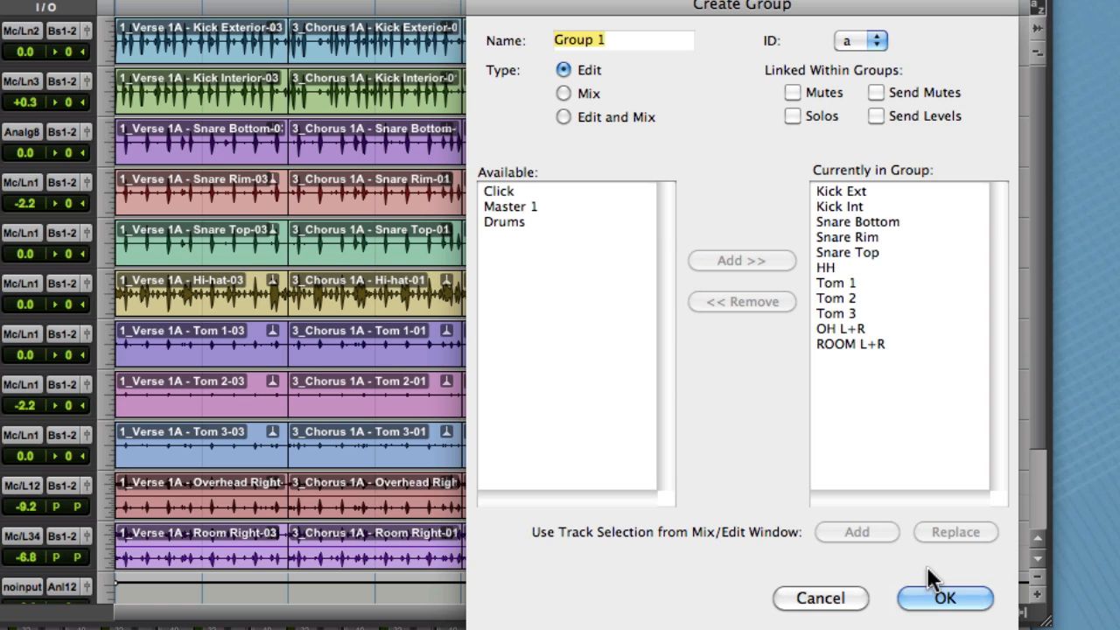
pyautogui.click(947, 597)
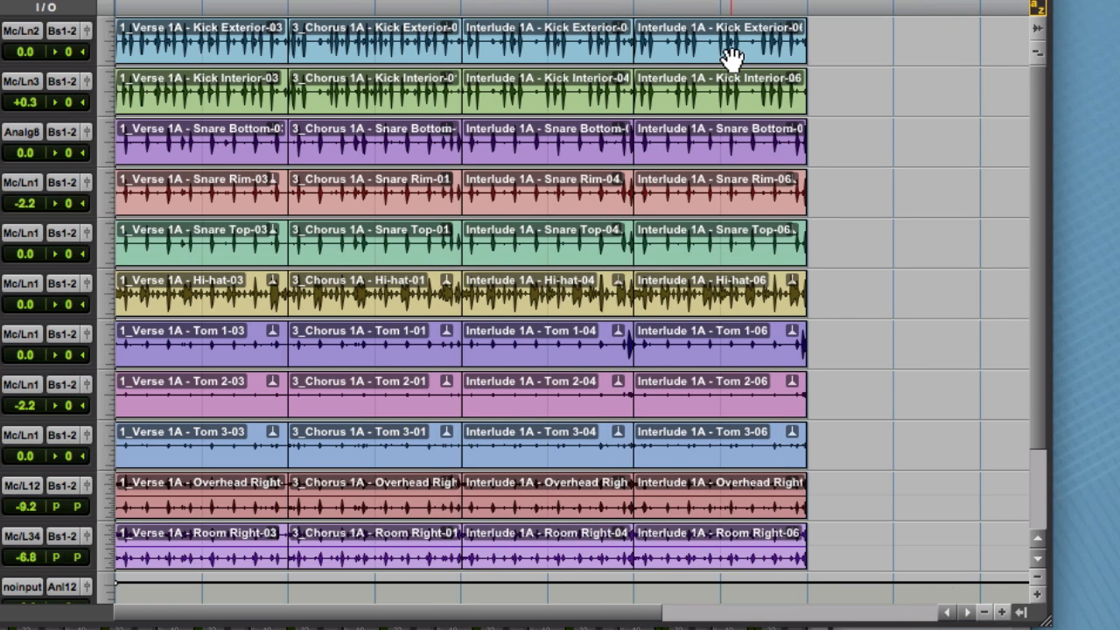
# Test the edit group by selecting clips and moving the last Interlude section across all drum tracks, and undo the move
pyautogui.click(718, 45)
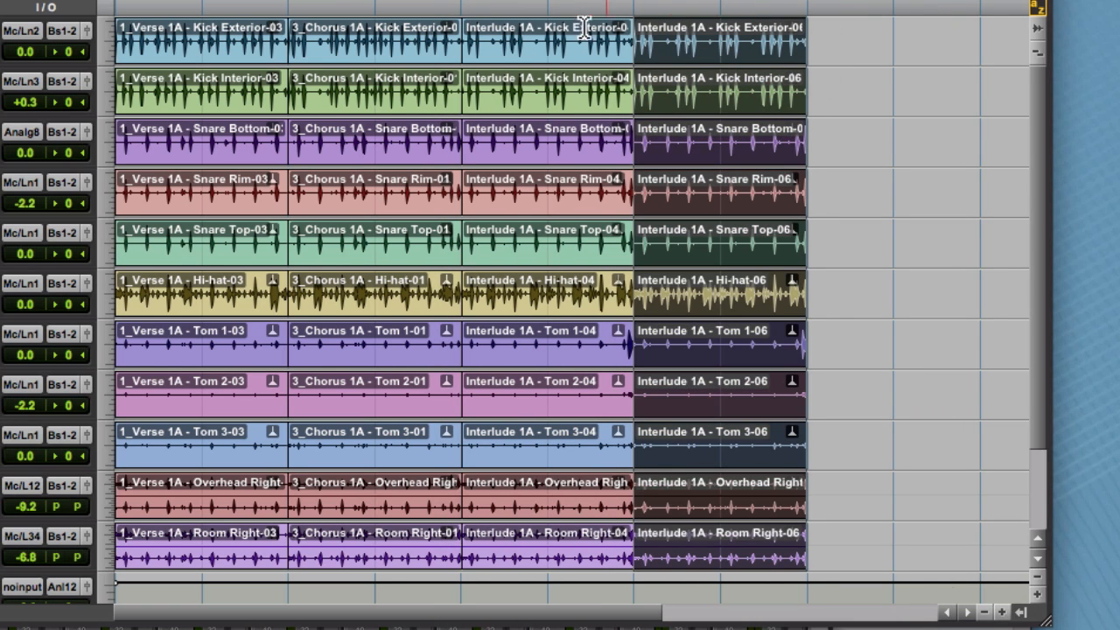
pyautogui.click(575, 55)
pyautogui.click(427, 60)
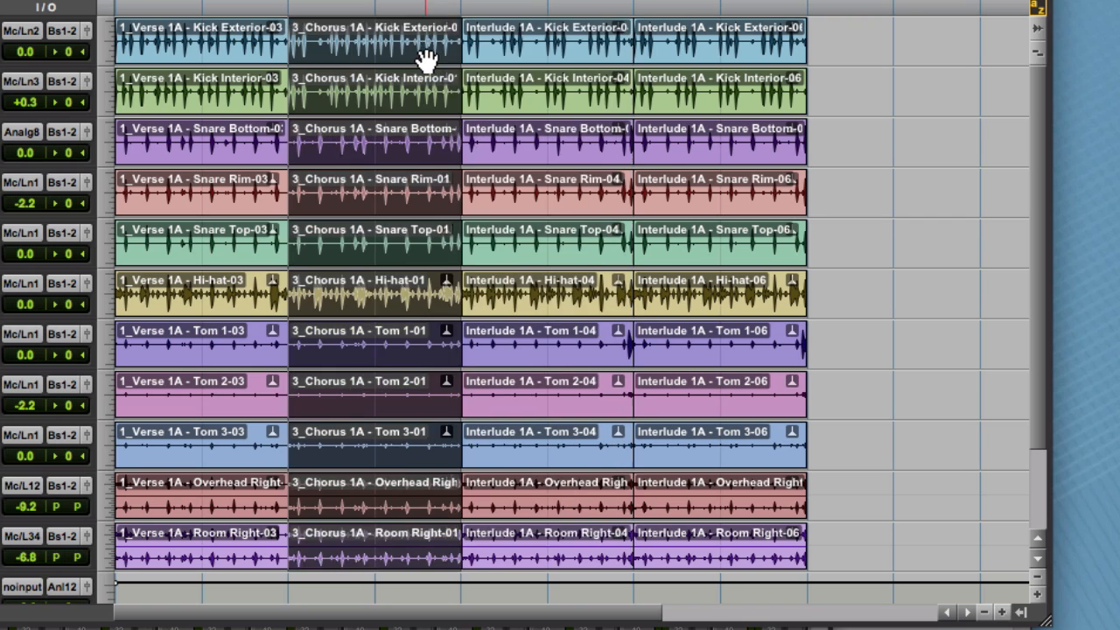
pyautogui.click(737, 51)
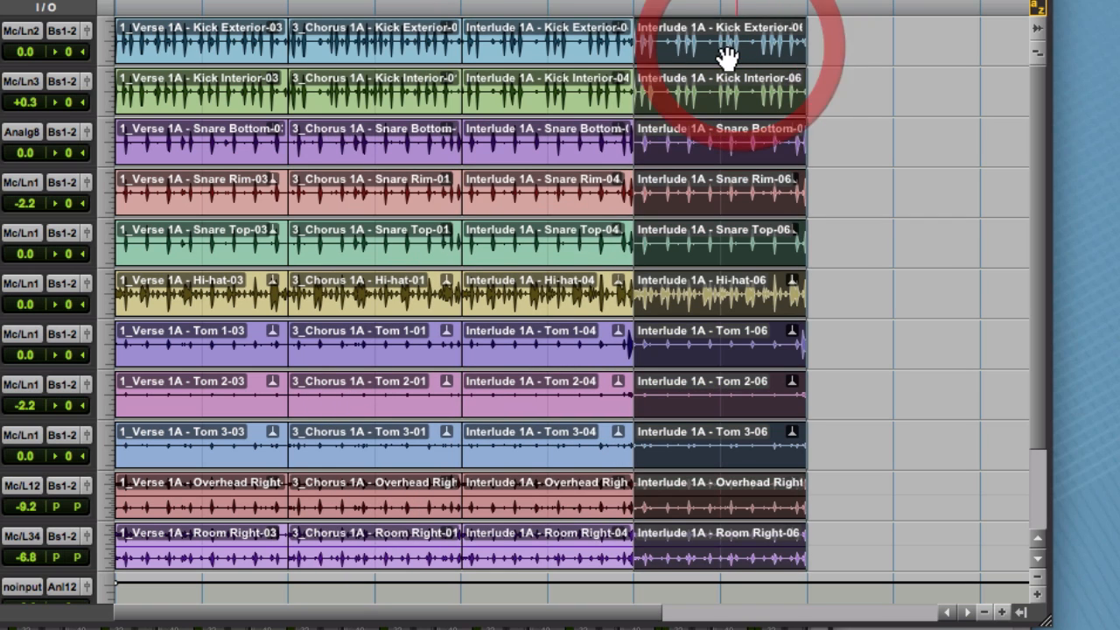
pyautogui.moveTo(746, 51); pyautogui.dragTo(852, 48)
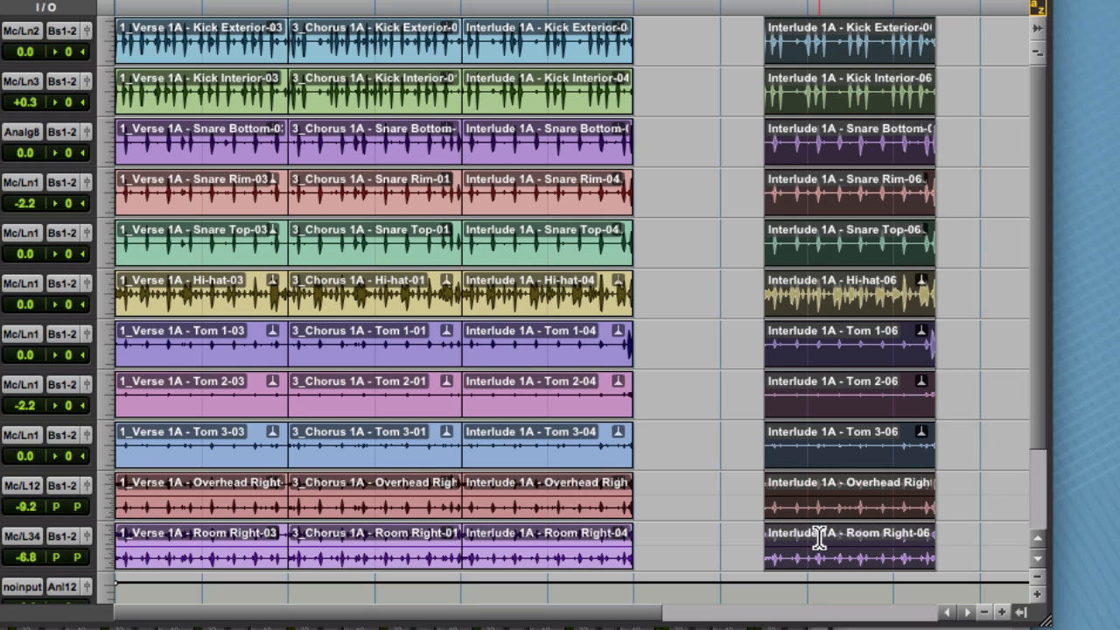
pyautogui.hotkey('ctrl', 'z')
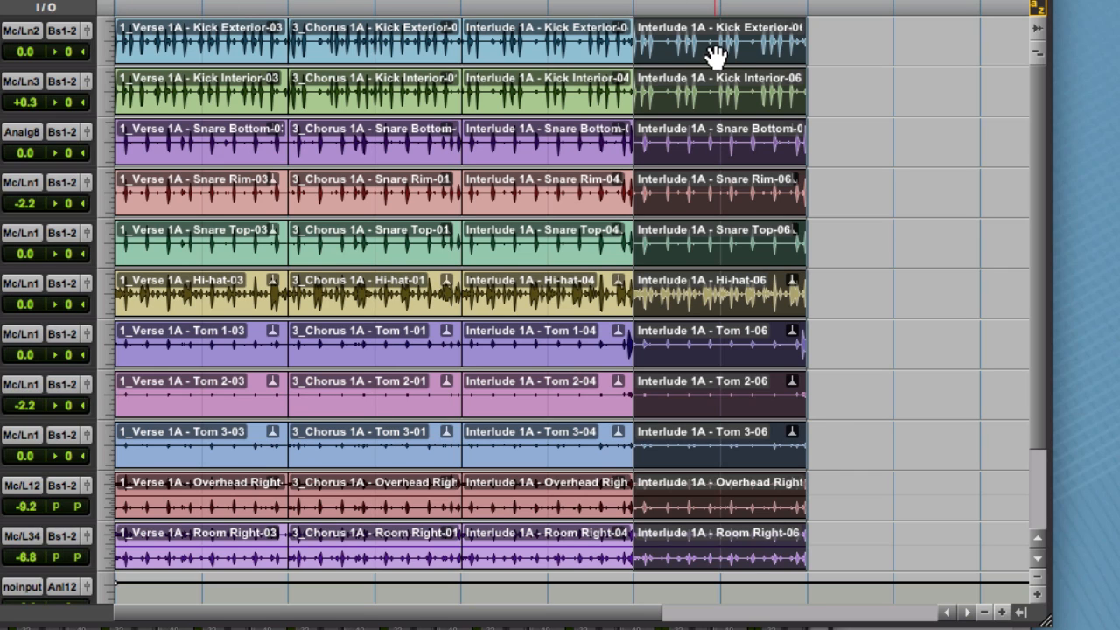
# Try splitting the last Interlude section at its midpoint on all drums and moving its second half later, and undo both edits
pyautogui.click(720, 9)
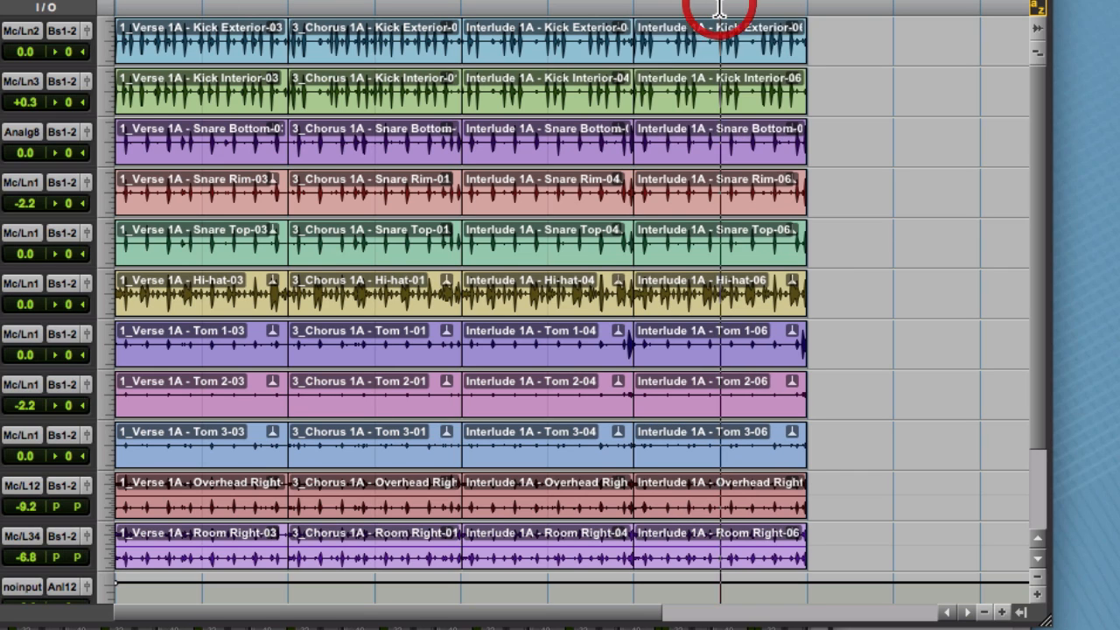
pyautogui.press('b')
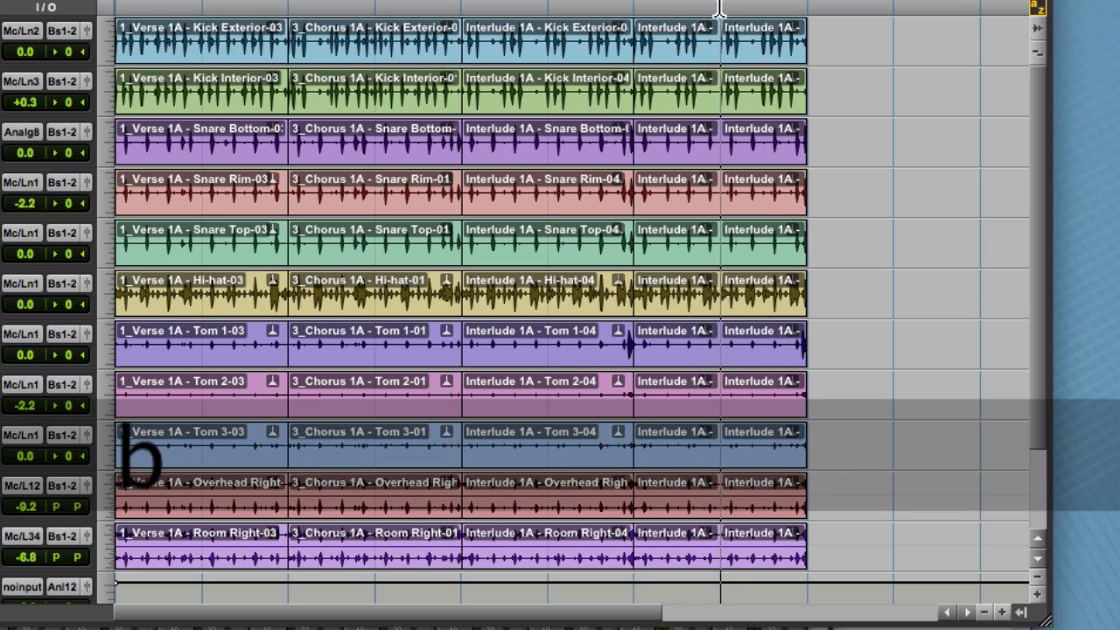
pyautogui.click(770, 53)
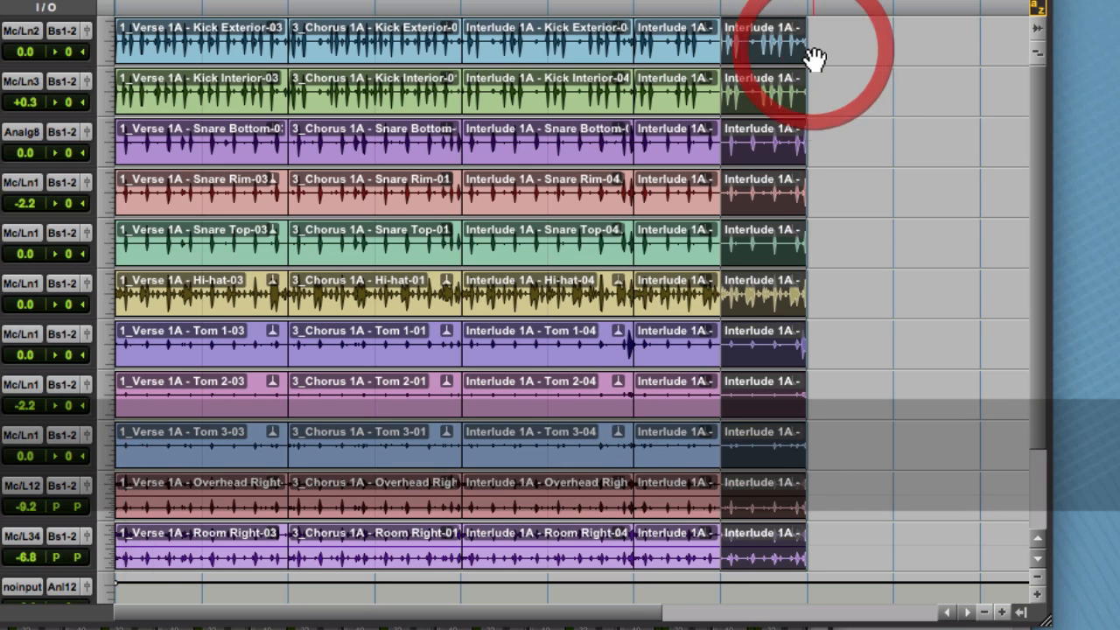
pyautogui.moveTo(782, 58); pyautogui.dragTo(862, 58)
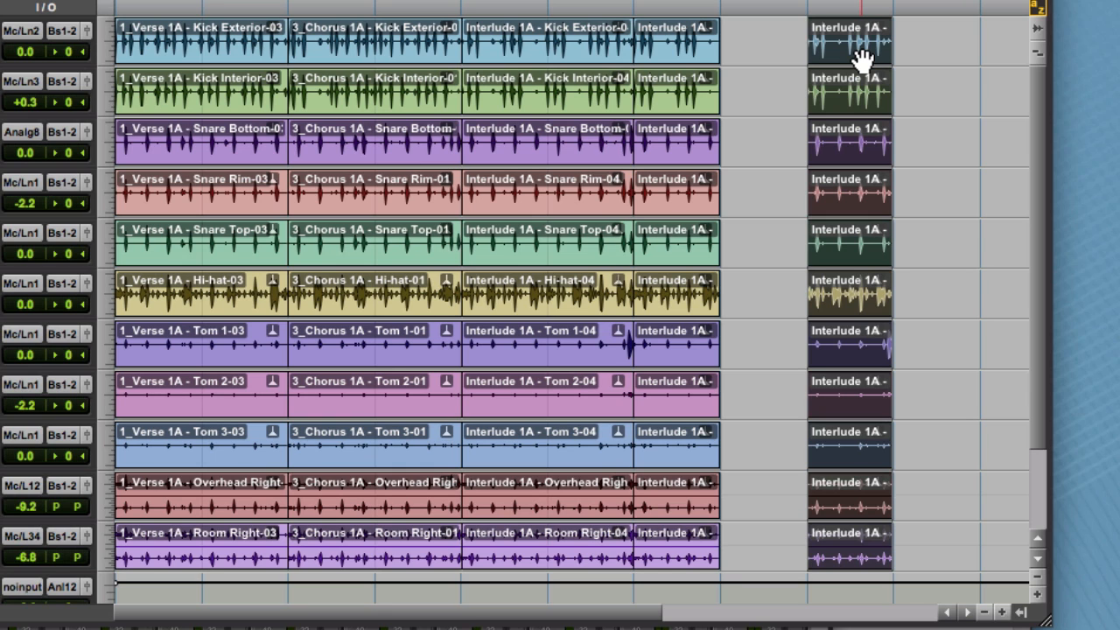
pyautogui.press('super+z')
pyautogui.press('super+z')
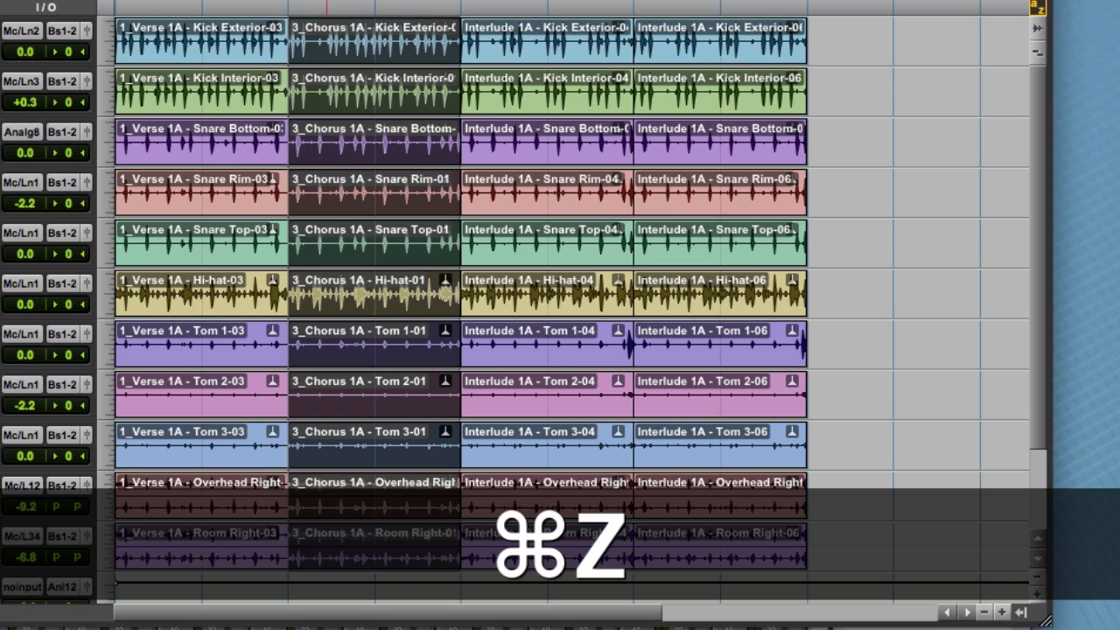
# Bring up the Mix window with the drum faders and track names in view, and move it aside to uncover the group list
pyautogui.click(911, 629)
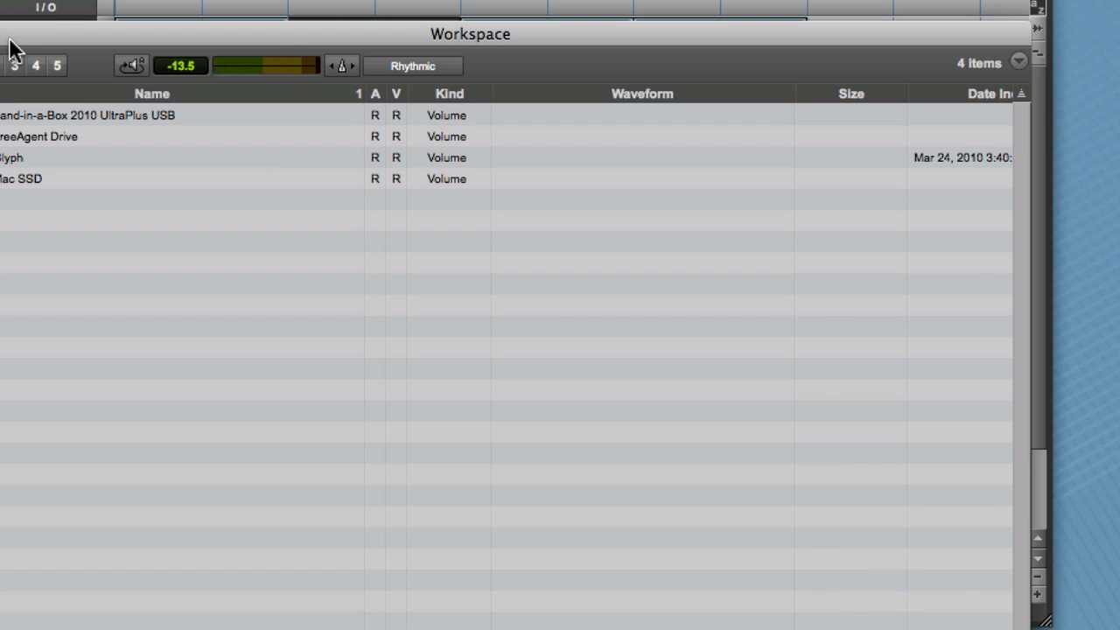
pyautogui.press('super+equal')
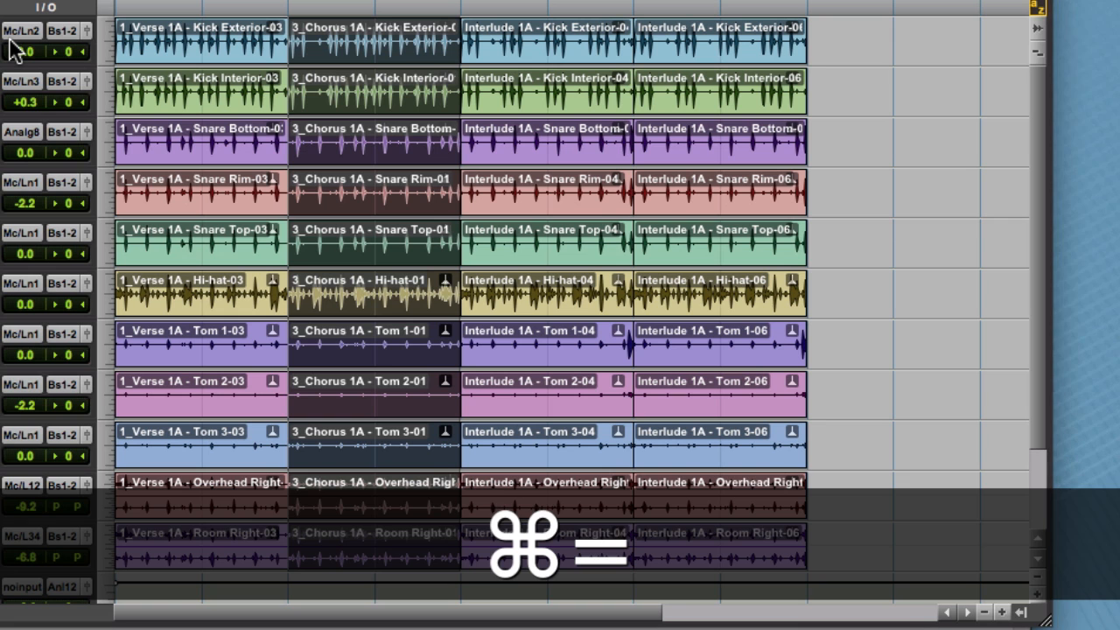
pyautogui.press('super+equal')
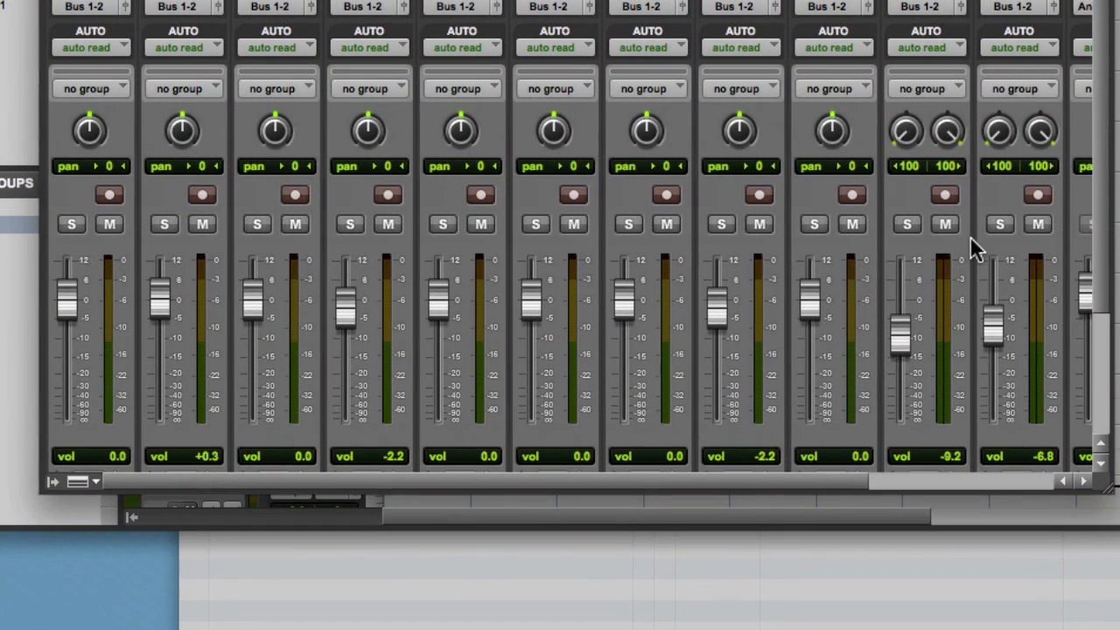
pyautogui.scroll(-5, 975, 243)
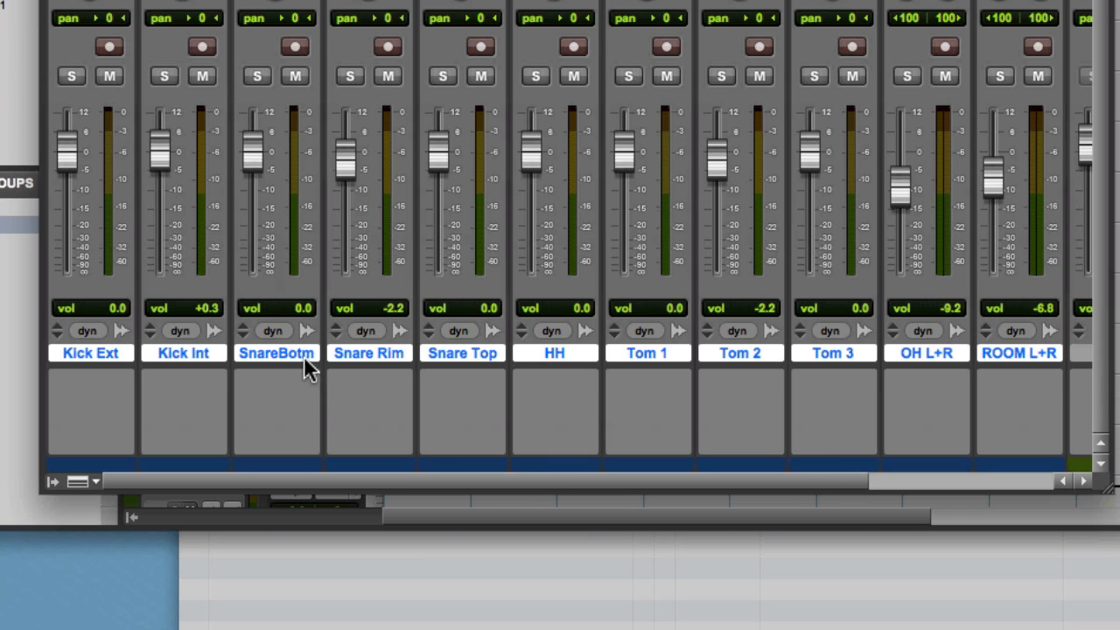
pyautogui.moveTo(280, 2); pyautogui.dragTo(674, 0)
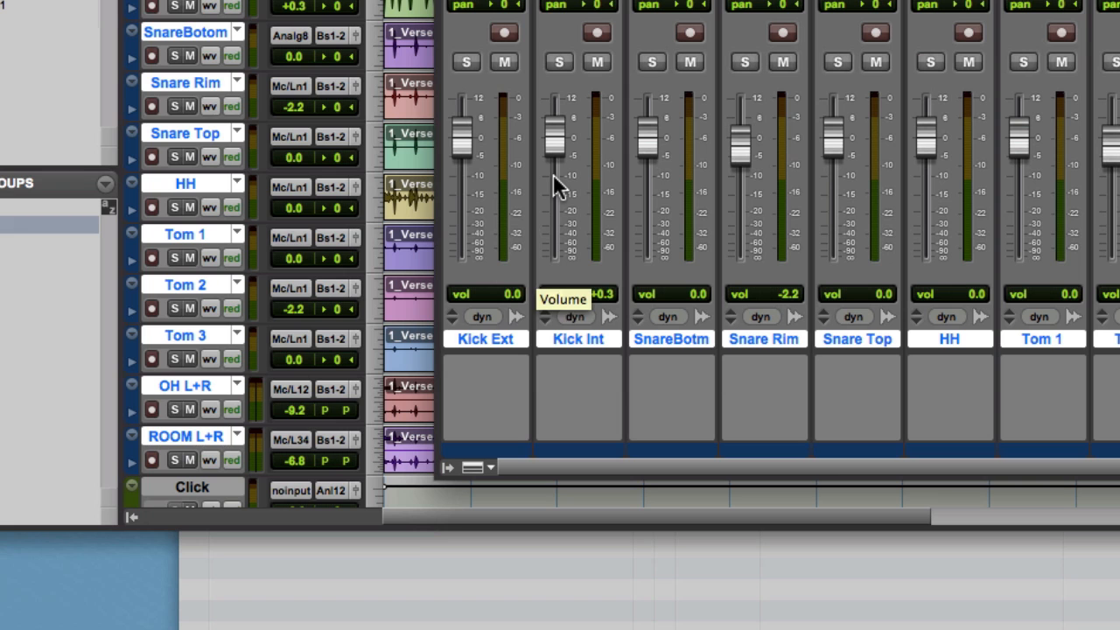
# Start a new group named Kicks and remove Snare Bottom through ROOM L+R, leaving only Kick Ext and Kick Int
pyautogui.click(106, 188)
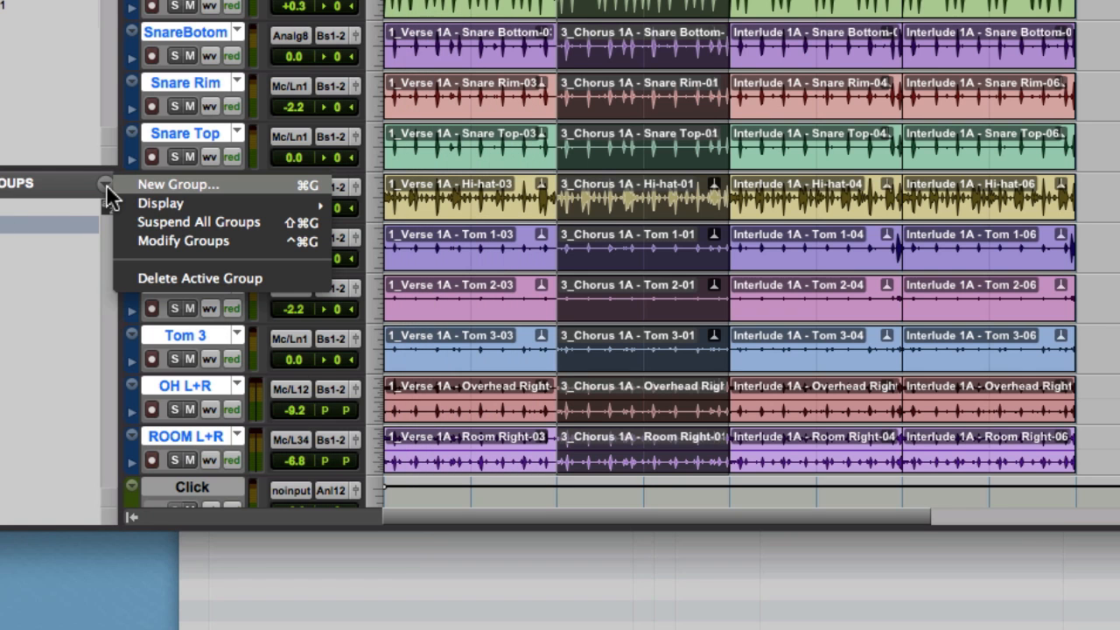
pyautogui.click(149, 185)
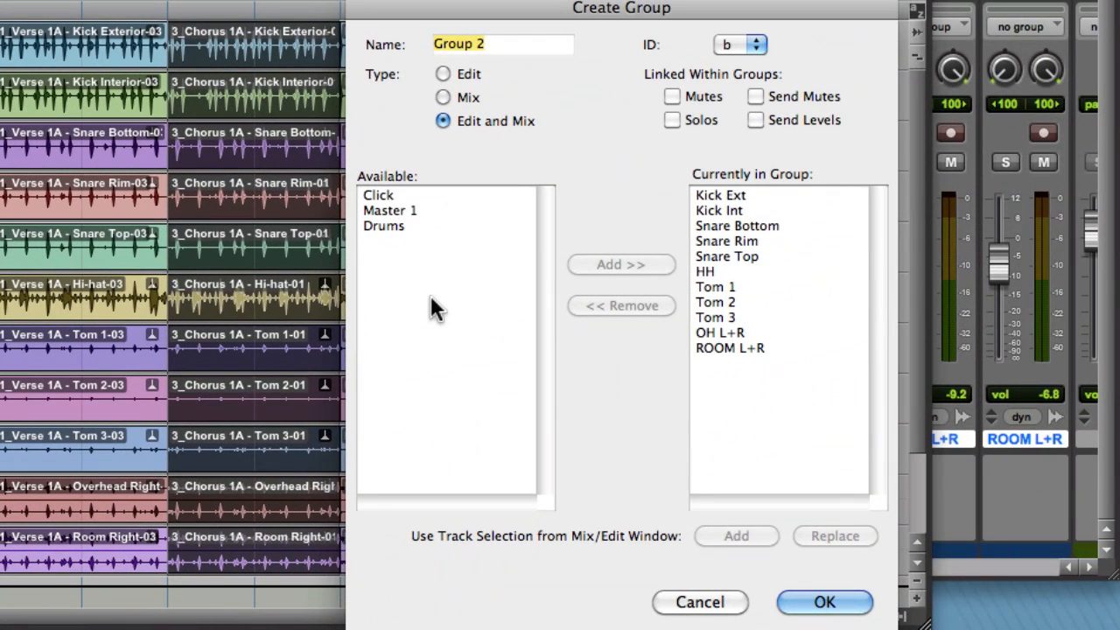
pyautogui.write('Kick')
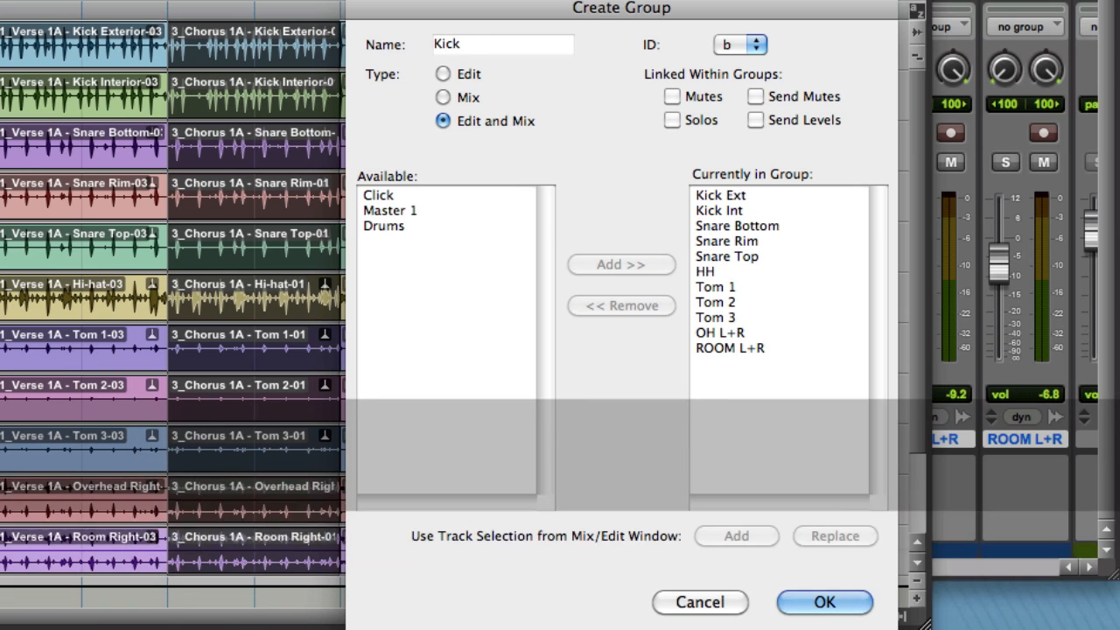
pyautogui.write('s')
pyautogui.click(729, 212)
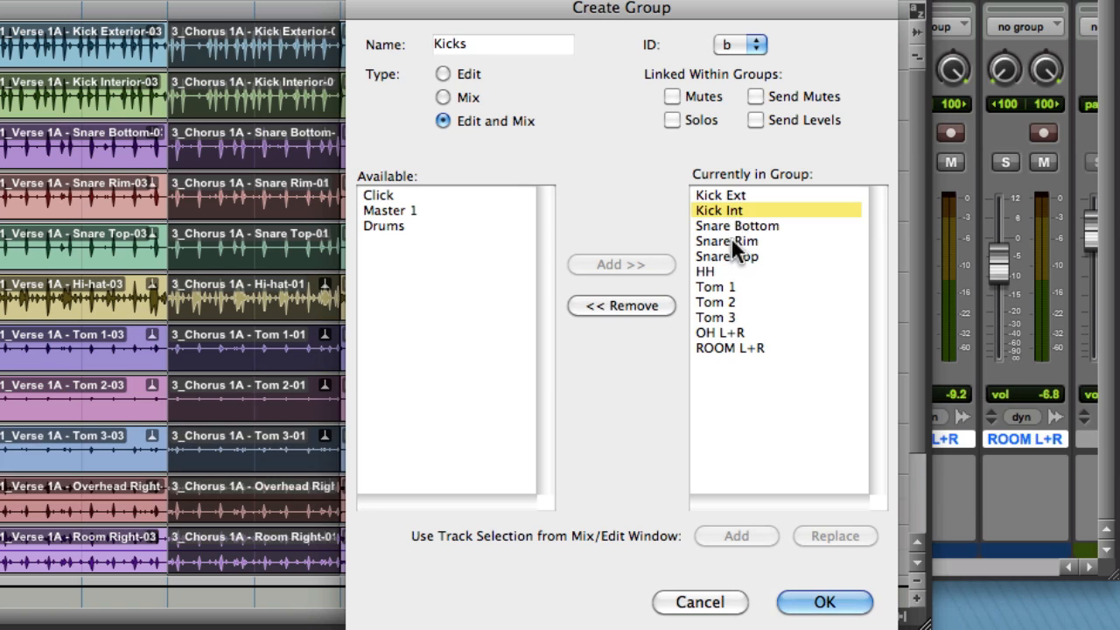
pyautogui.click(740, 227)
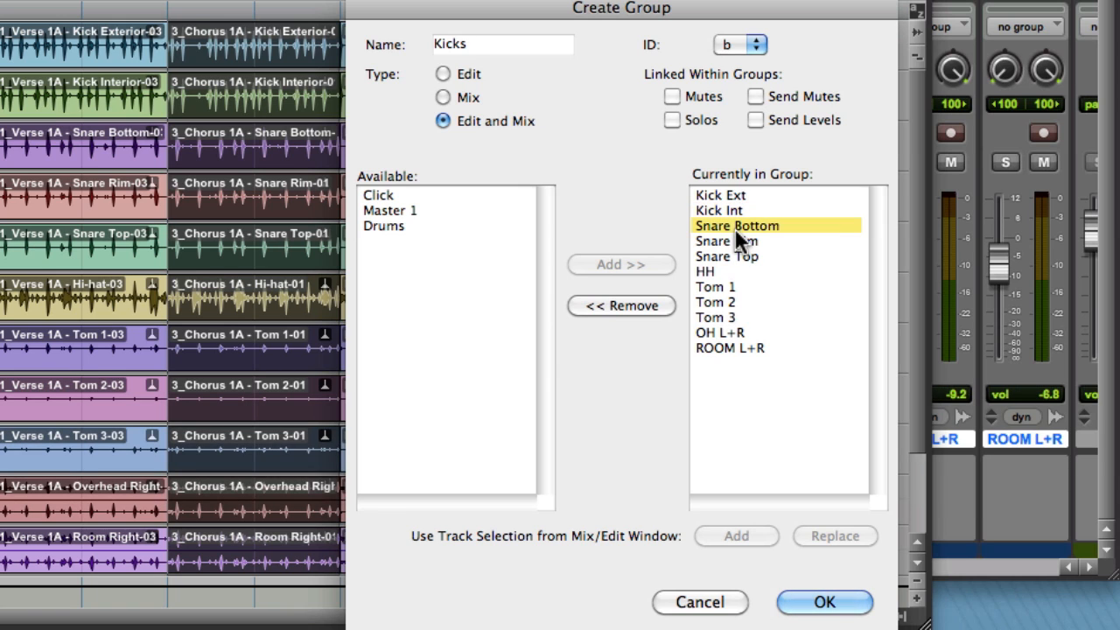
pyautogui.keyDown('shift'); pyautogui.click(724, 345); pyautogui.keyUp('shift')
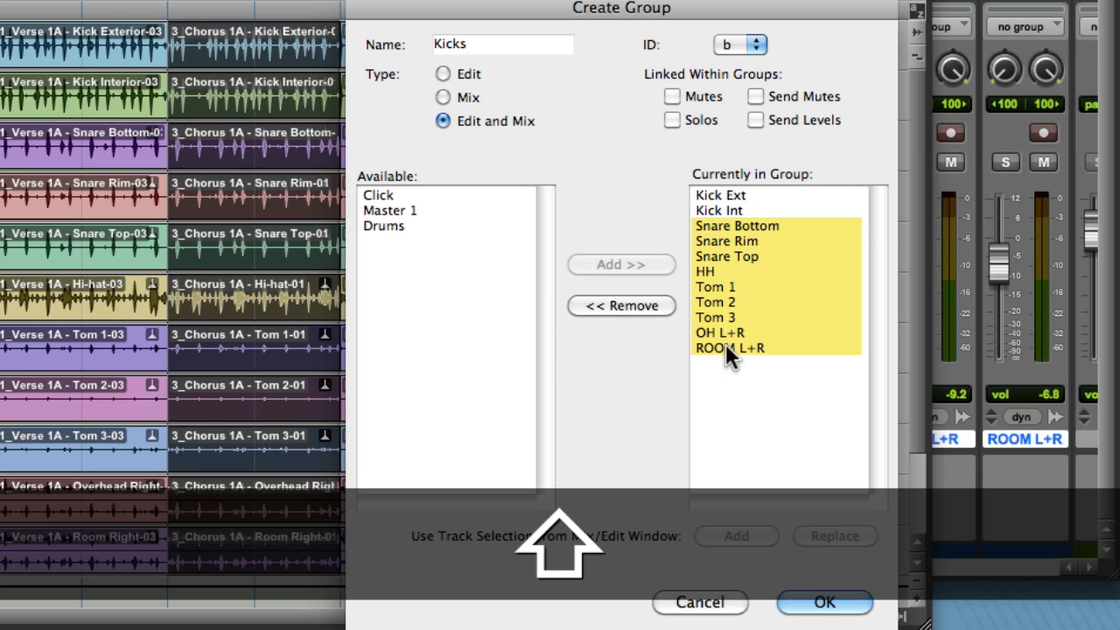
pyautogui.click(640, 306)
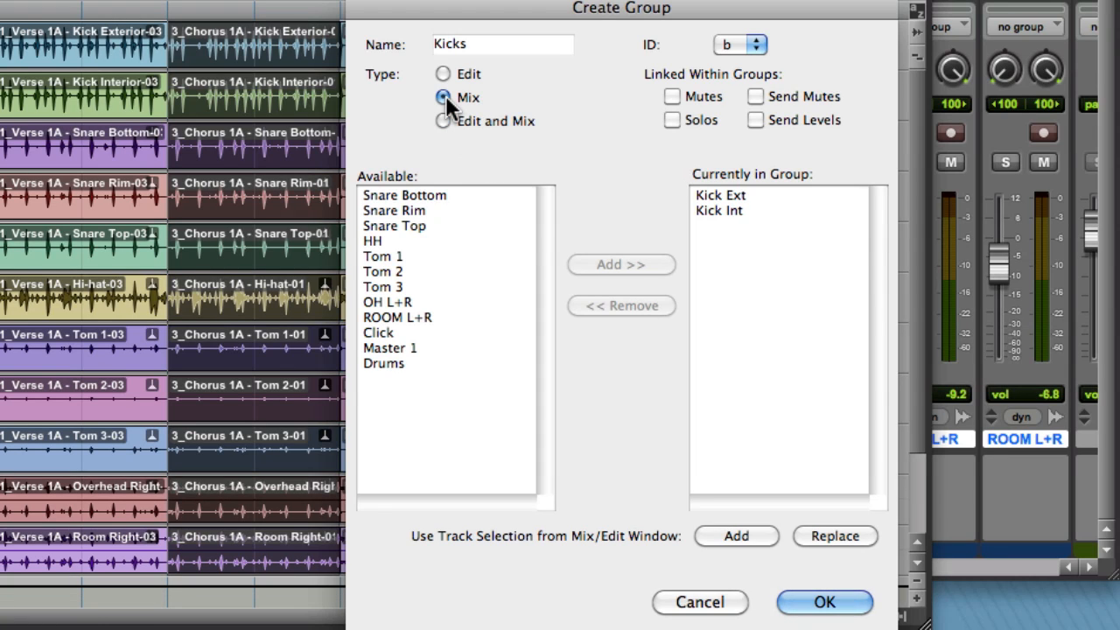
# Set the Kicks group to the Mix type, link its mutes and solos, and create the group
pyautogui.click(673, 96)
pyautogui.click(673, 121)
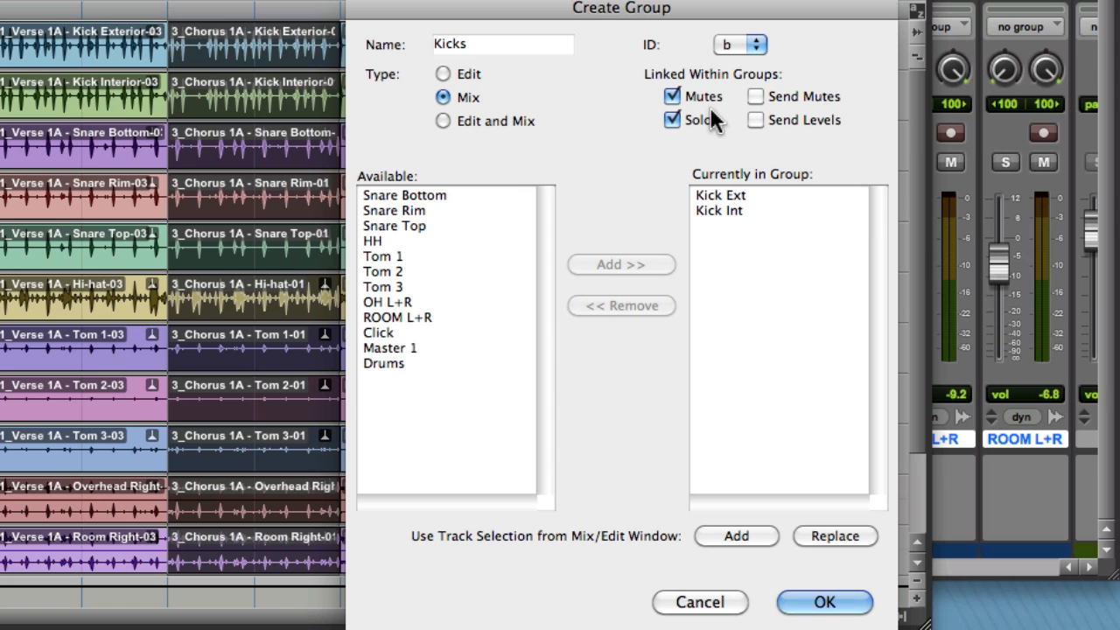
pyautogui.click(831, 604)
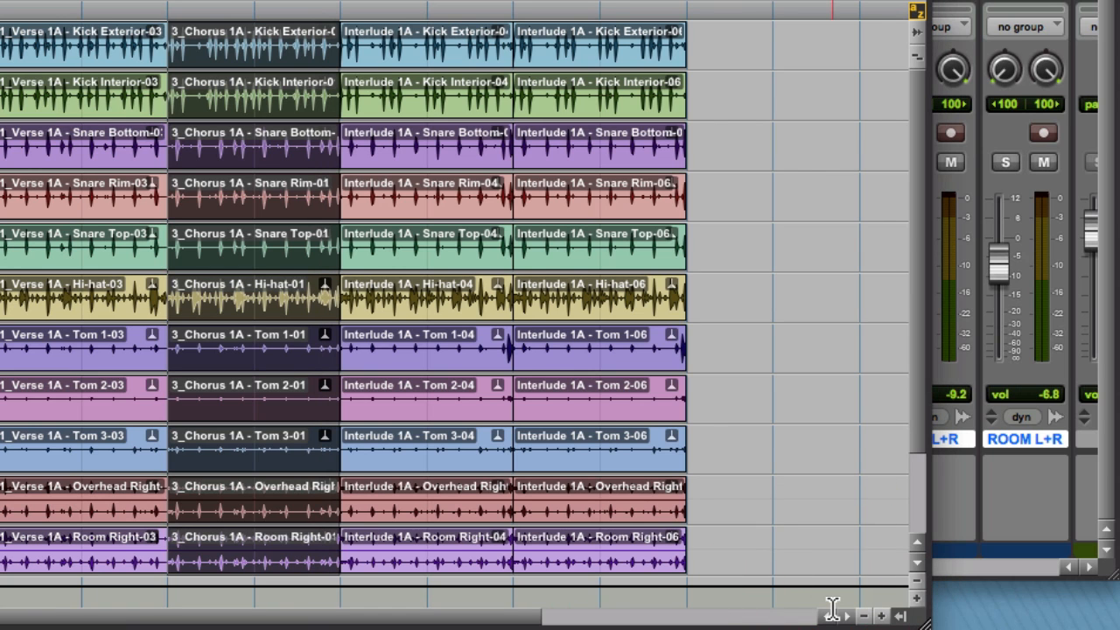
# Adjust the grouped kick faders in the mixer, bringing Kick Ext to -8.0 and Kick Int to -12.3
pyautogui.click(992, 482)
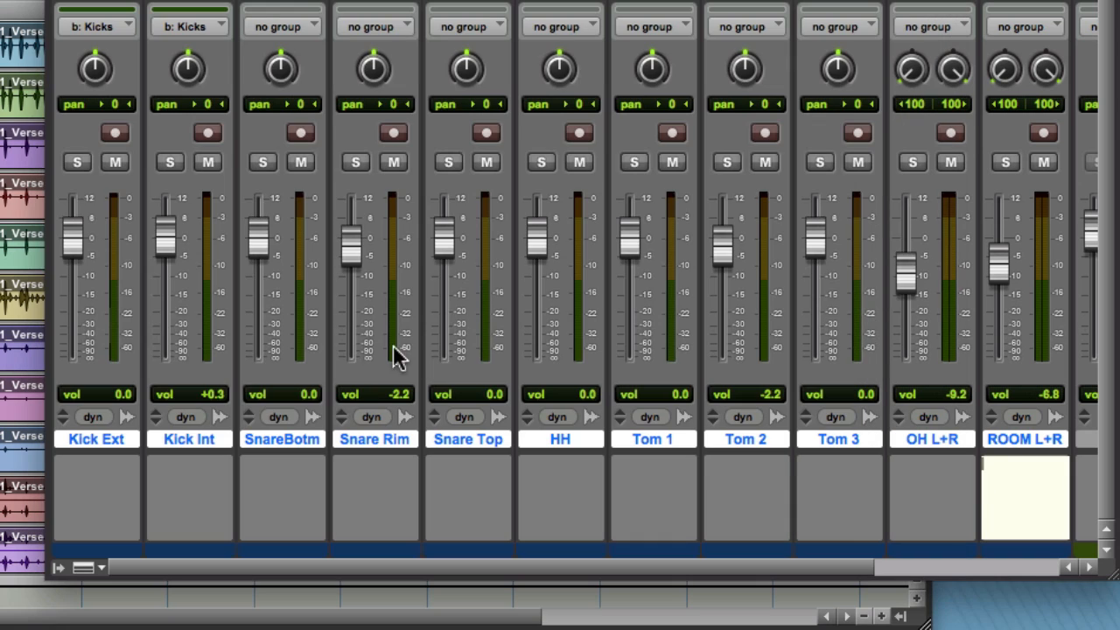
pyautogui.moveTo(171, 238); pyautogui.dragTo(167, 265)
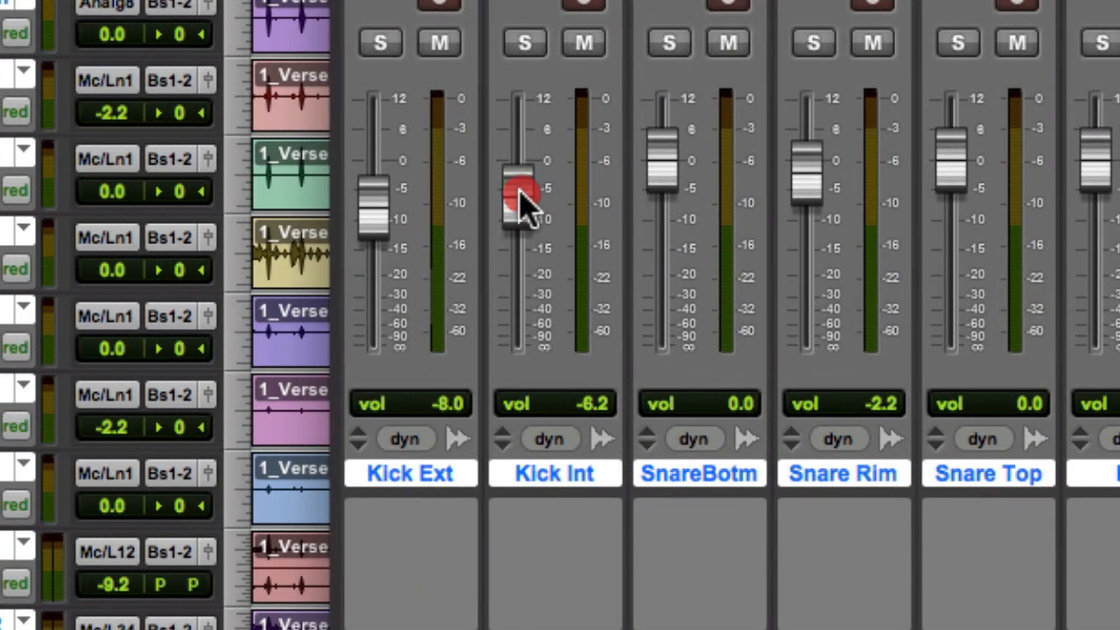
pyautogui.moveTo(520, 191)
pyautogui.mouseDown()
pyautogui.moveTo(527, 223)
pyautogui.moveTo(520, 211)
pyautogui.mouseUp()
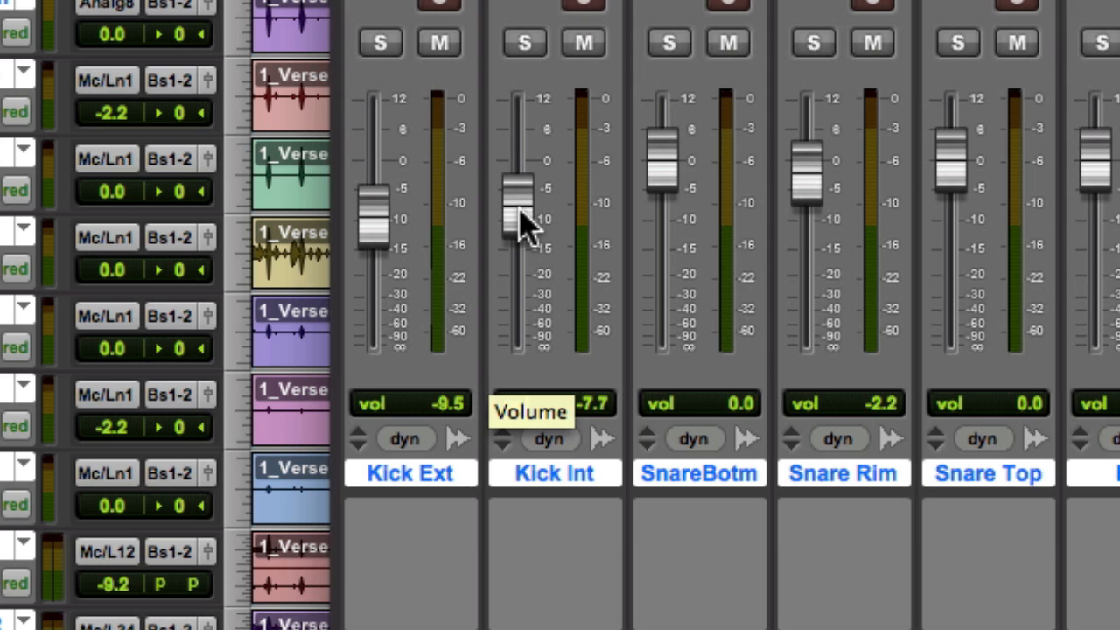
pyautogui.moveTo(520, 210)
pyautogui.mouseDown()
pyautogui.moveTo(520, 231)
pyautogui.moveTo(517, 200)
pyautogui.moveTo(515, 252)
pyautogui.moveTo(518, 200)
pyautogui.moveTo(514, 222)
pyautogui.mouseUp()
pyautogui.moveTo(376, 221)
pyautogui.mouseDown()
pyautogui.moveTo(371, 185)
pyautogui.moveTo(372, 224)
pyautogui.mouseUp()
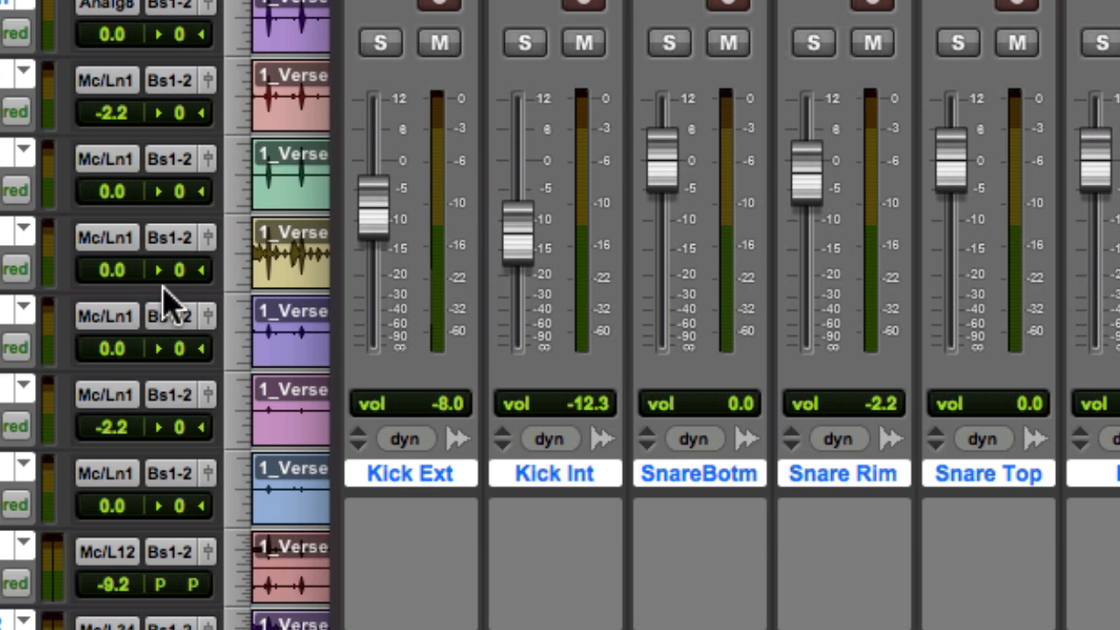
pyautogui.click(2, 229)
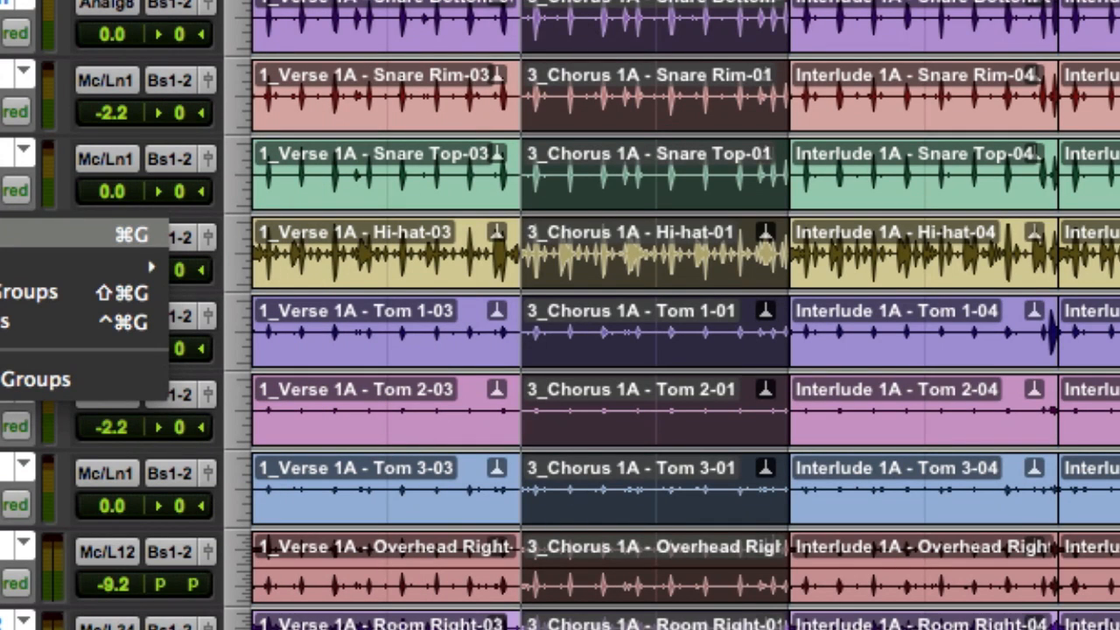
pyautogui.press('Escape')
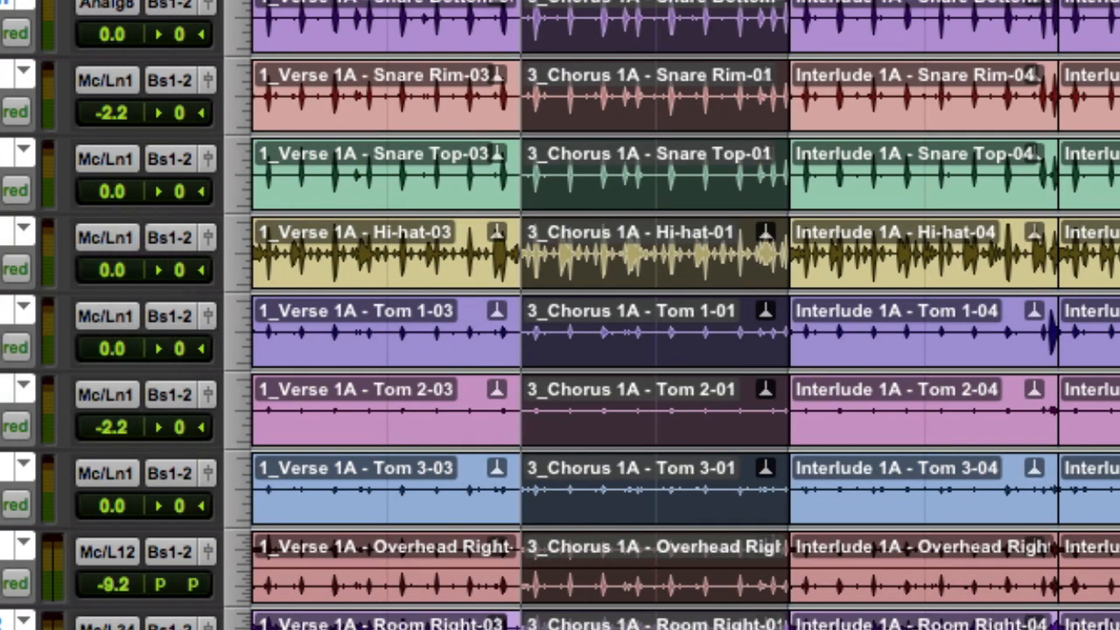
# Create a Mix group named Snares from the Snare Bottom, Snare Rim and Snare Top tracks
pyautogui.press('super+equal')
pyautogui.click(840, 477)
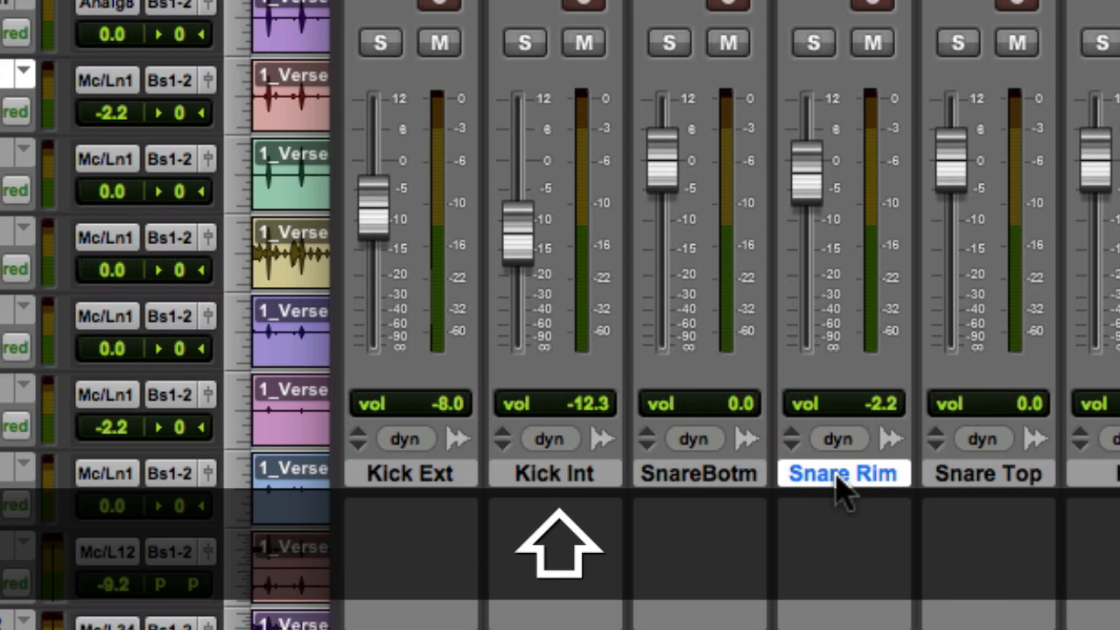
pyautogui.click(989, 476)
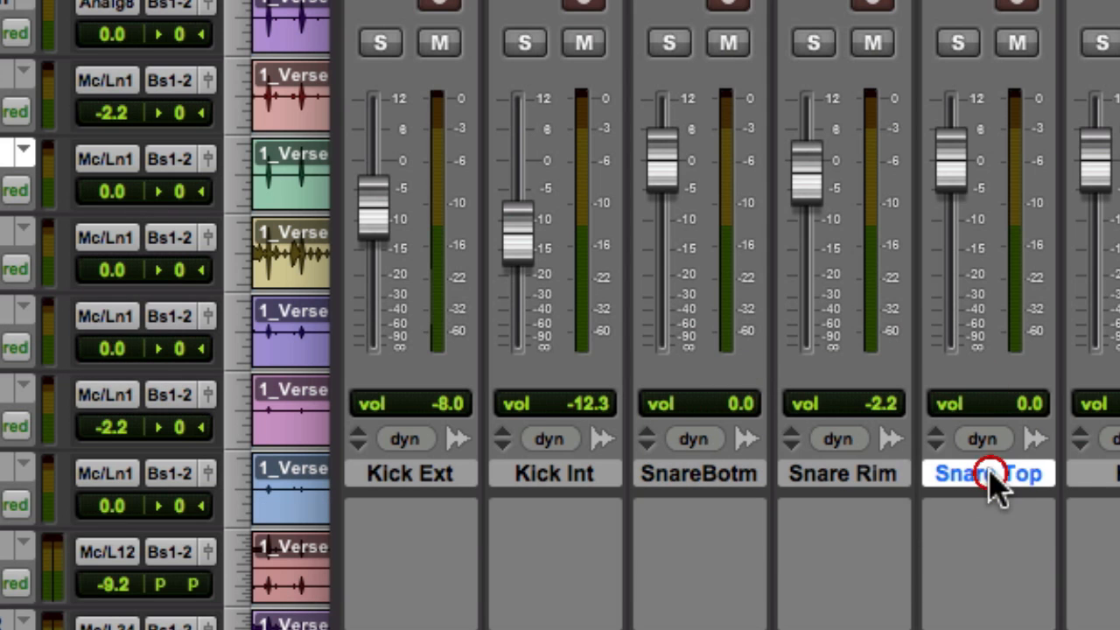
pyautogui.keyDown('shift'); pyautogui.click(693, 480); pyautogui.keyUp('shift')
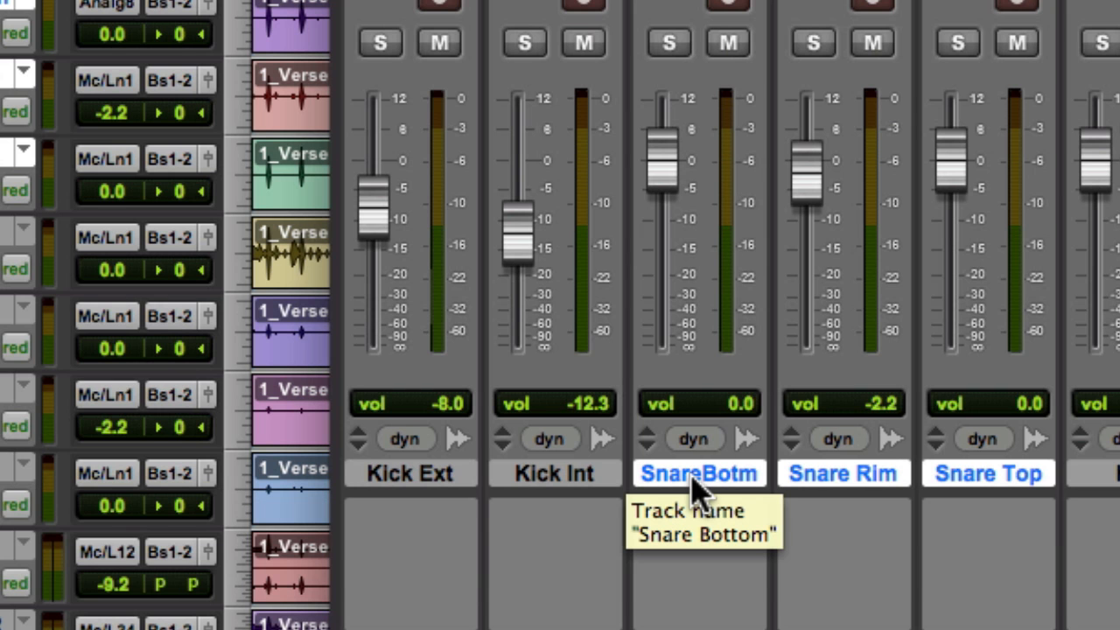
pyautogui.press('super+g')
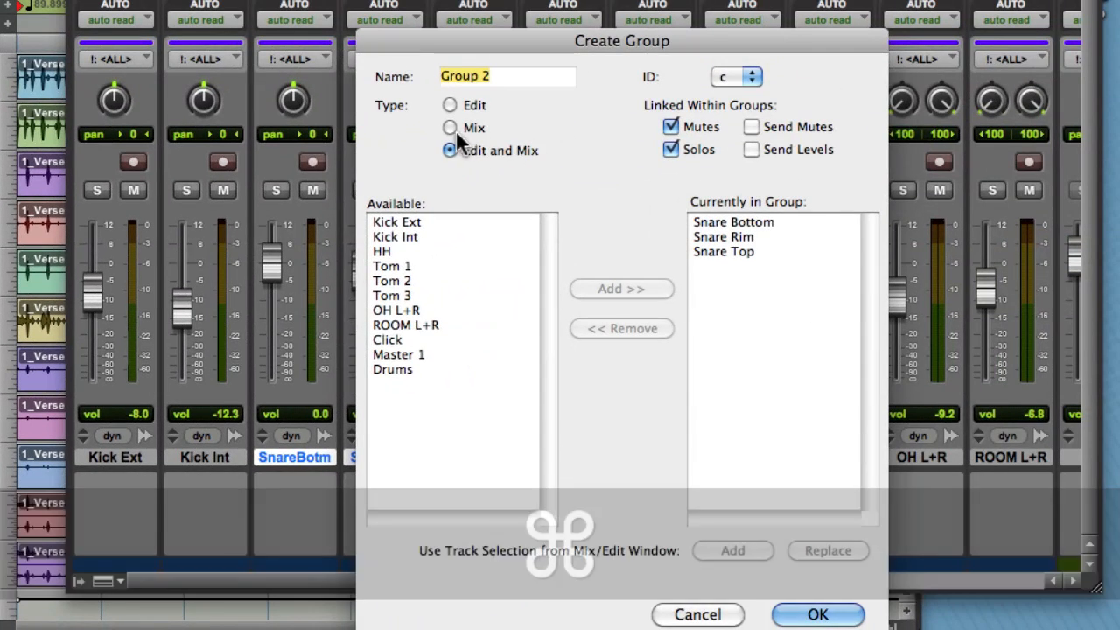
pyautogui.click(450, 128)
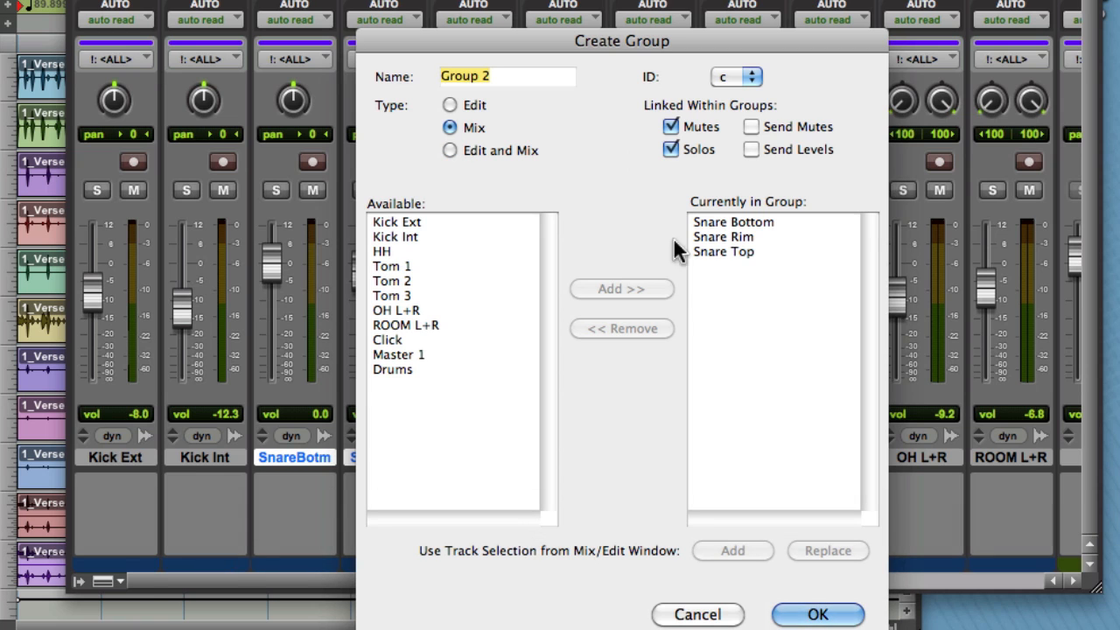
pyautogui.click(821, 615)
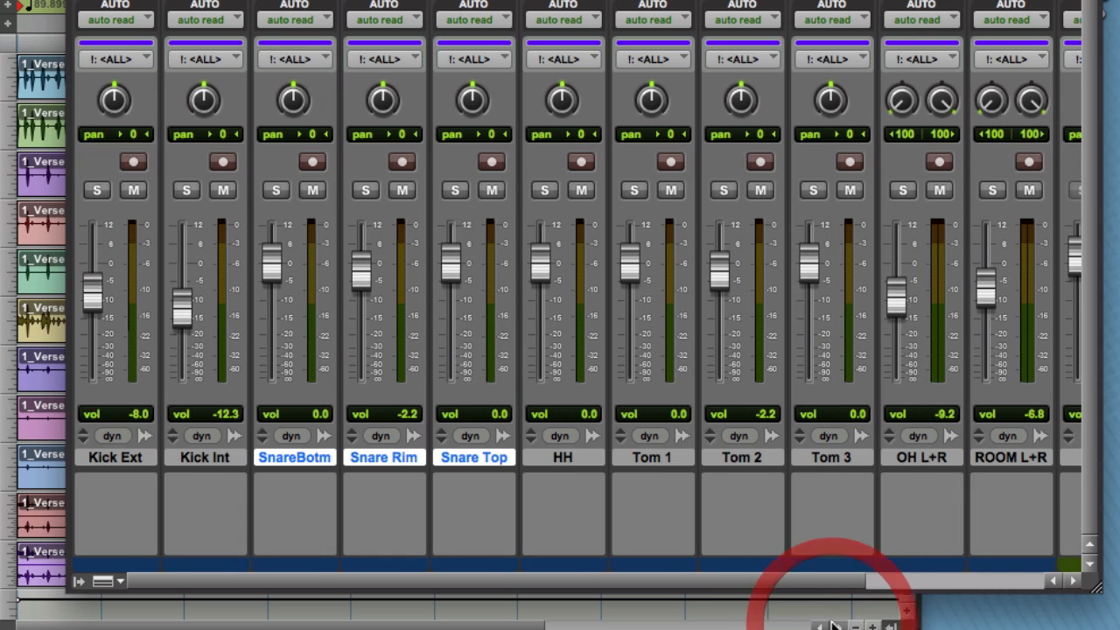
# Create a Mix group named Toms from the Tom 1, Tom 2 and Tom 3 tracks, with mutes and solos linked
pyautogui.click(648, 464)
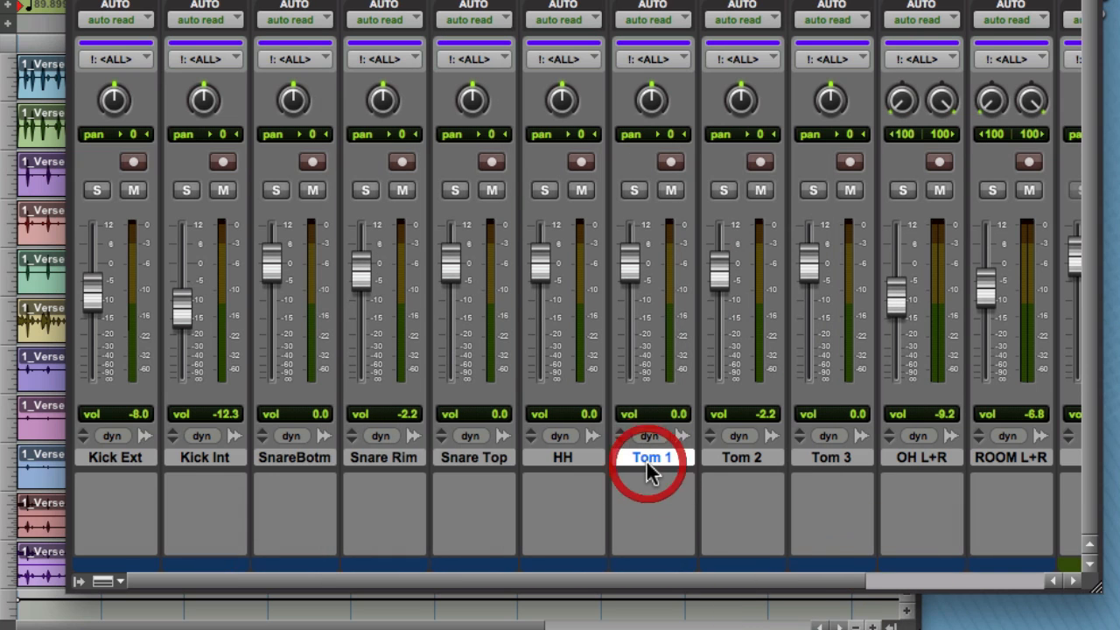
pyautogui.keyDown('shift'); pyautogui.click(833, 460); pyautogui.keyUp('shift')
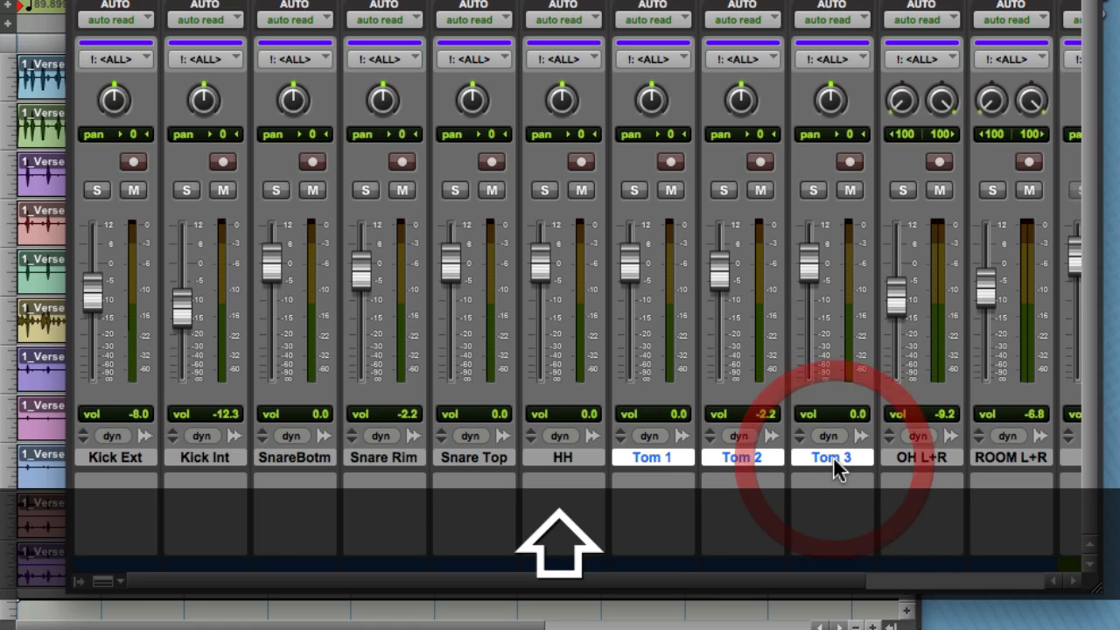
pyautogui.rightClick(836, 464)
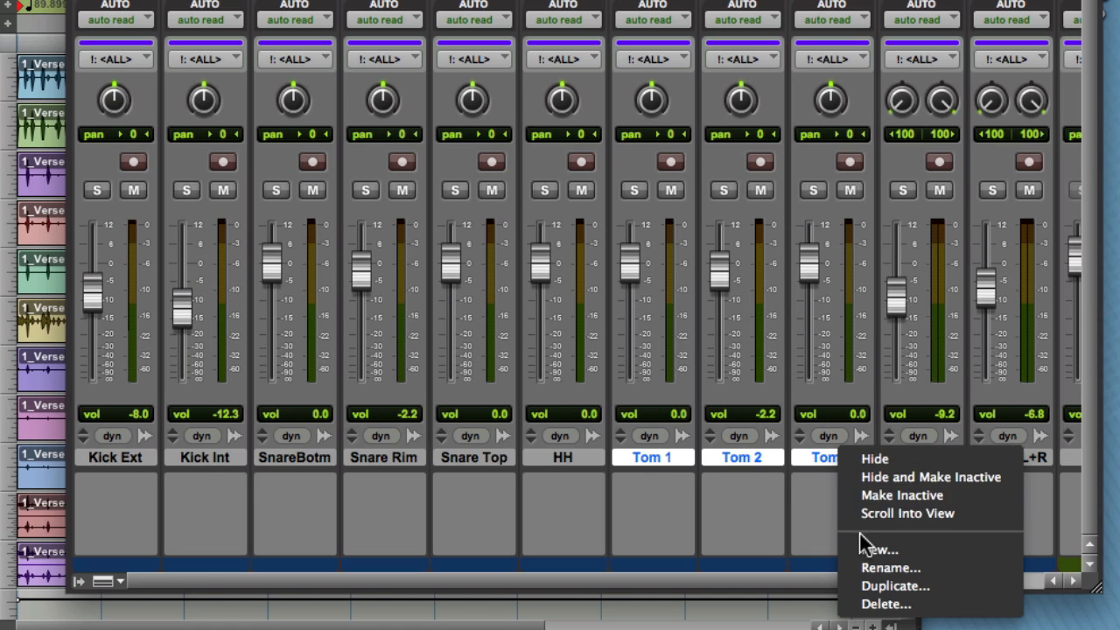
pyautogui.click(802, 499)
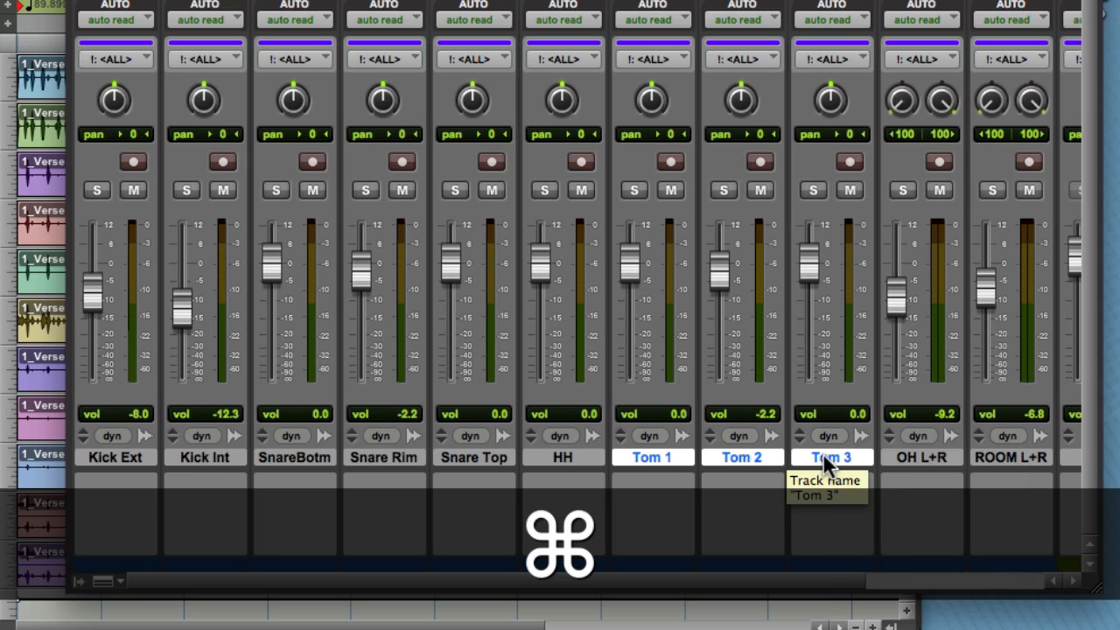
pyautogui.press('super+g')
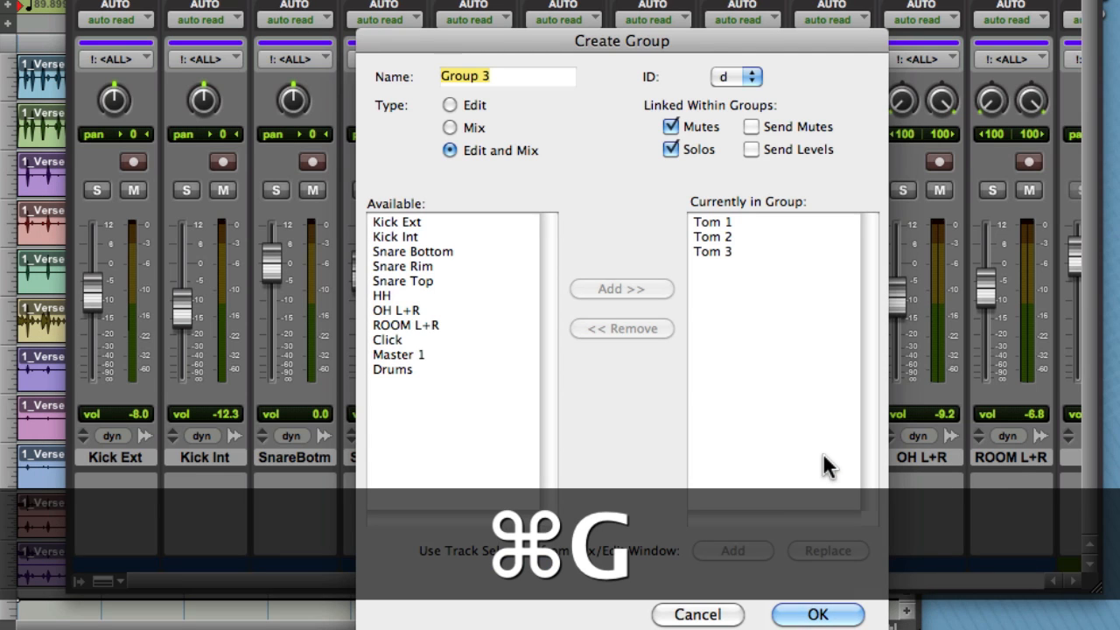
pyautogui.tripleClick(528, 85)
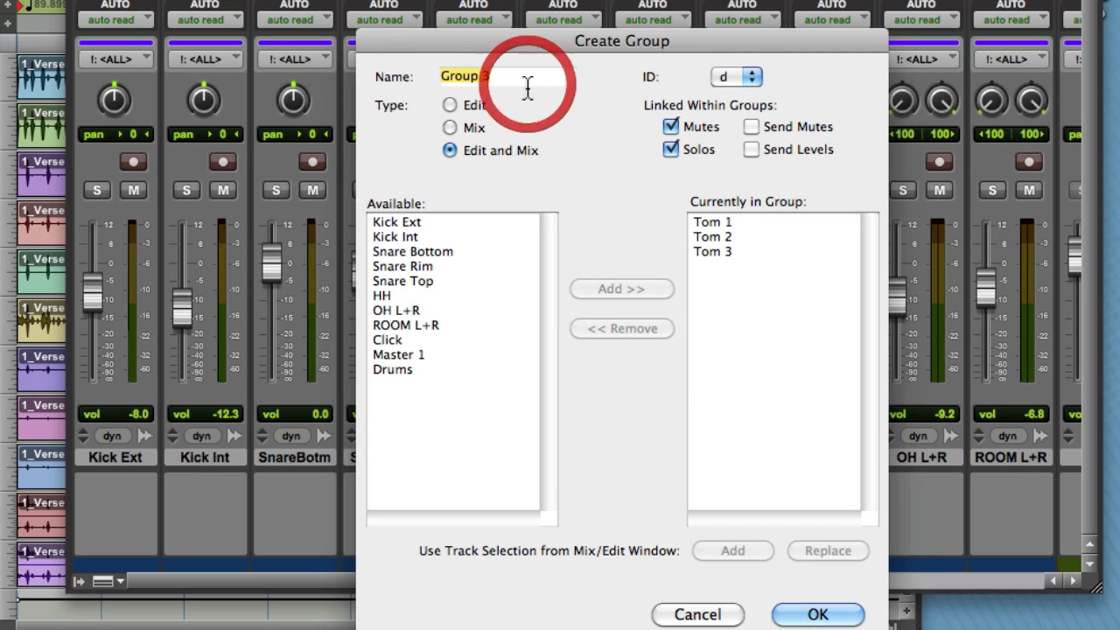
pyautogui.press('BackSpace')
pyautogui.write('Ta')
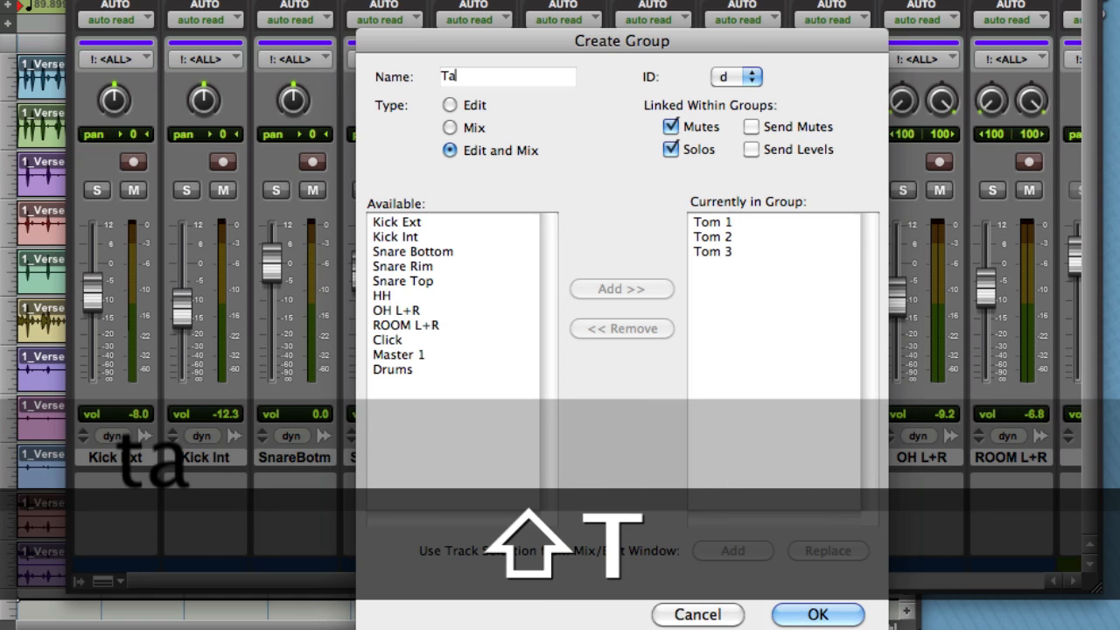
pyautogui.press('BackSpace')
pyautogui.write('oms')
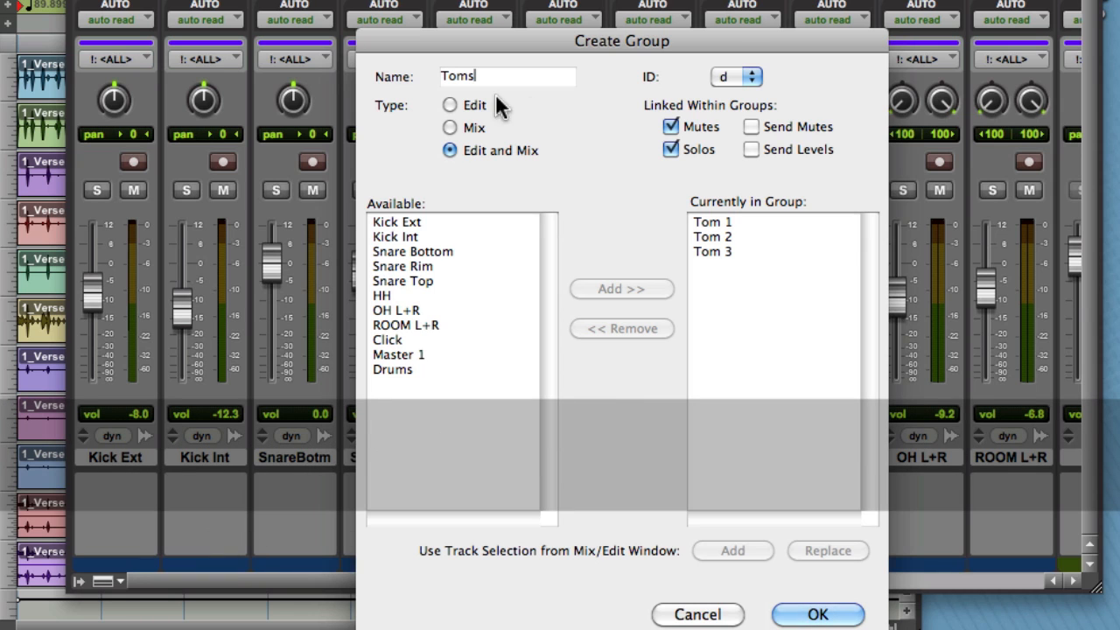
pyautogui.click(449, 127)
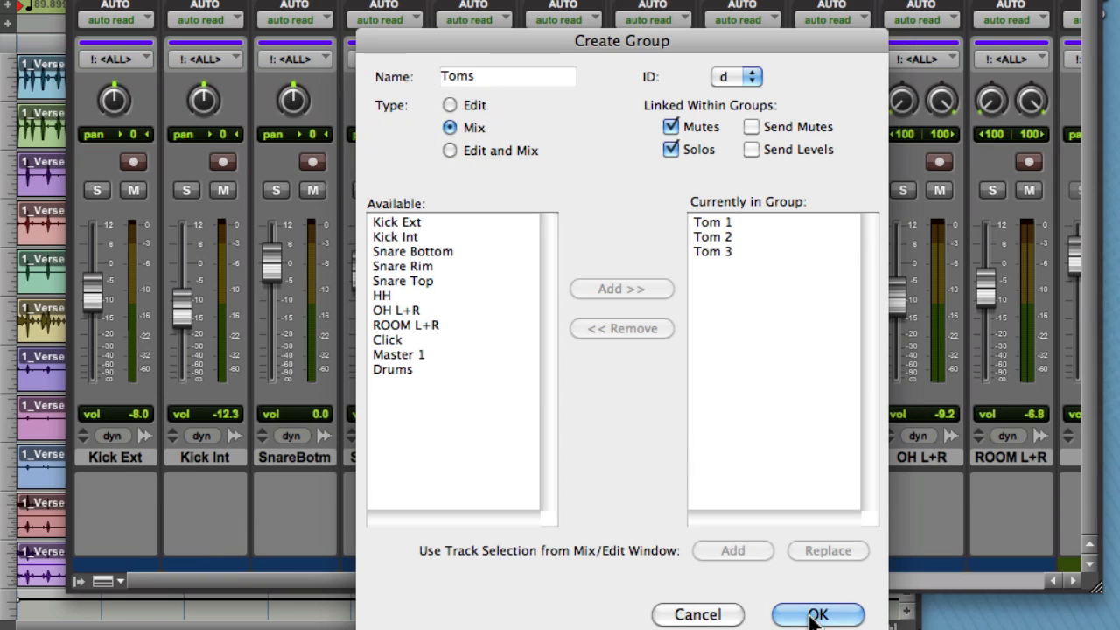
pyautogui.click(814, 613)
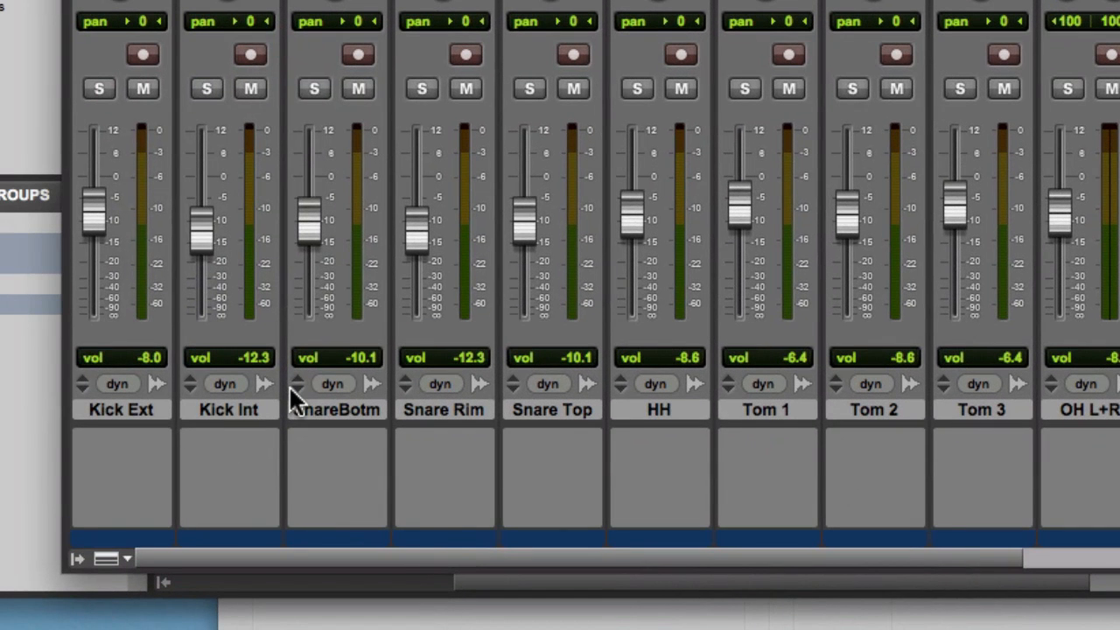
# Show the group list in the Mix window and set it to display all groups
pyautogui.click(77, 559)
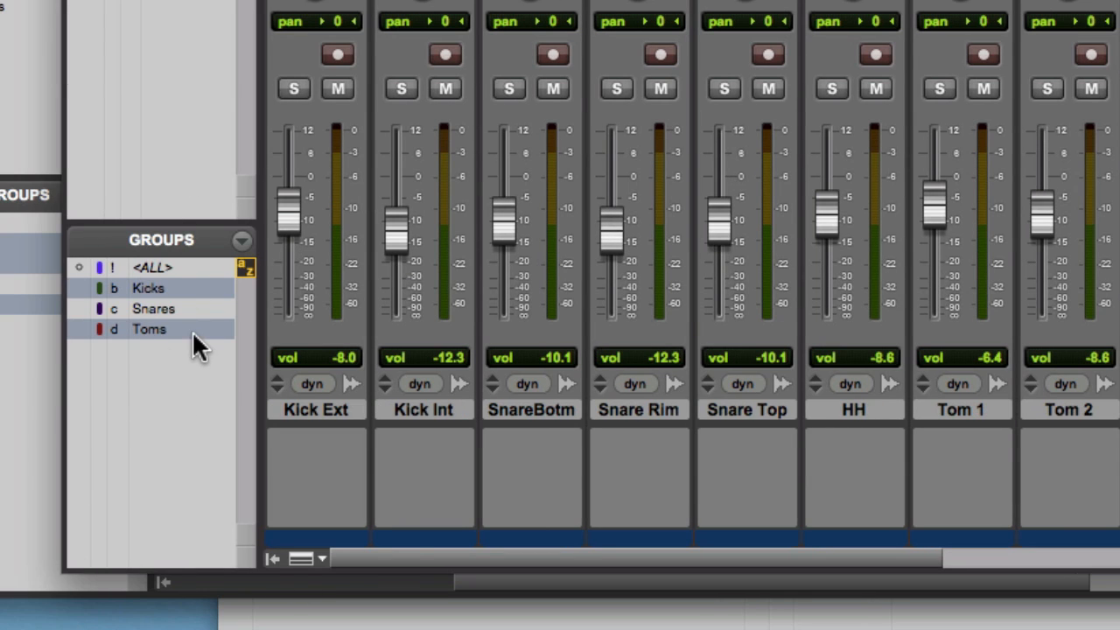
pyautogui.click(243, 240)
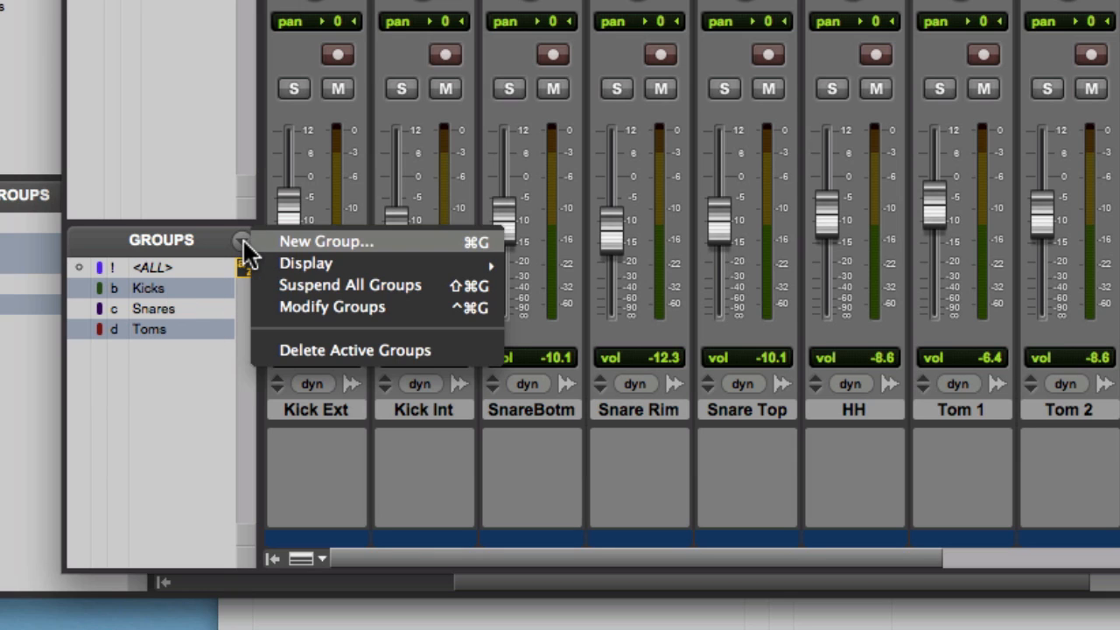
pyautogui.moveTo(423, 260)
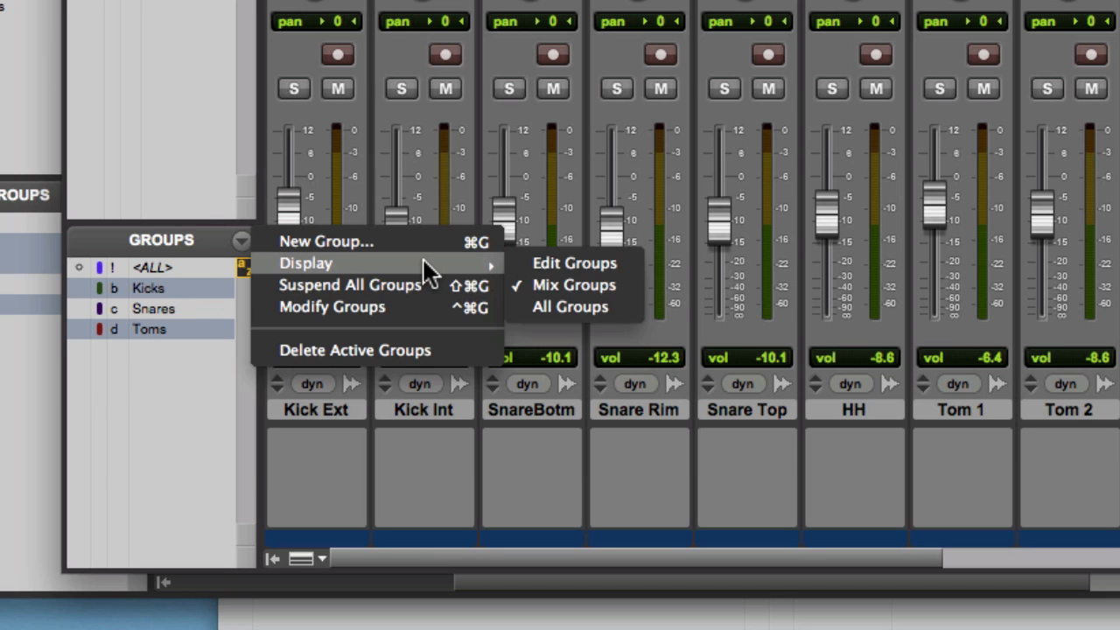
pyautogui.click(607, 305)
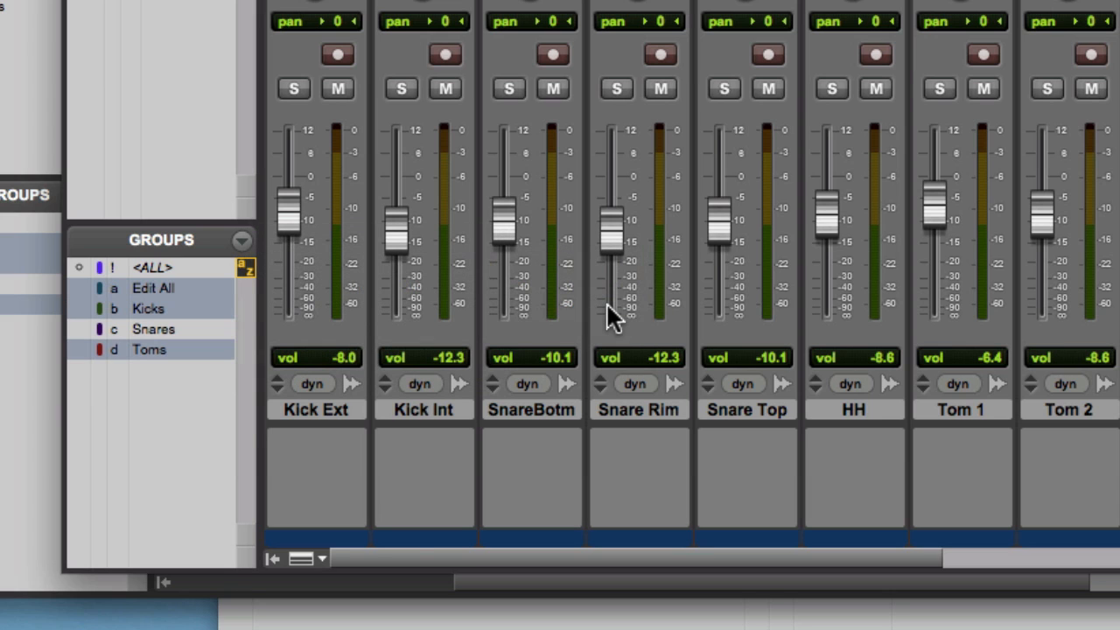
# Toggle the Snares group, leaving it active, and lower its linked faders to -12.6 for Snare Rim and -10.4 for Snare Bottom and Snare Top
pyautogui.click(168, 328)
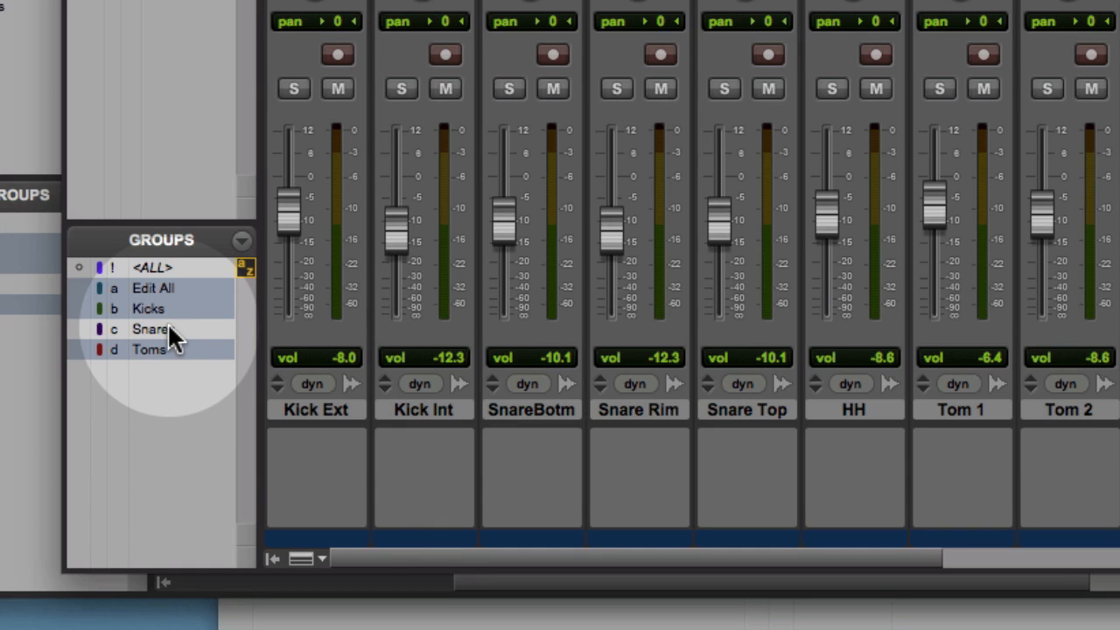
pyautogui.click(168, 325)
pyautogui.click(168, 324)
pyautogui.click(168, 329)
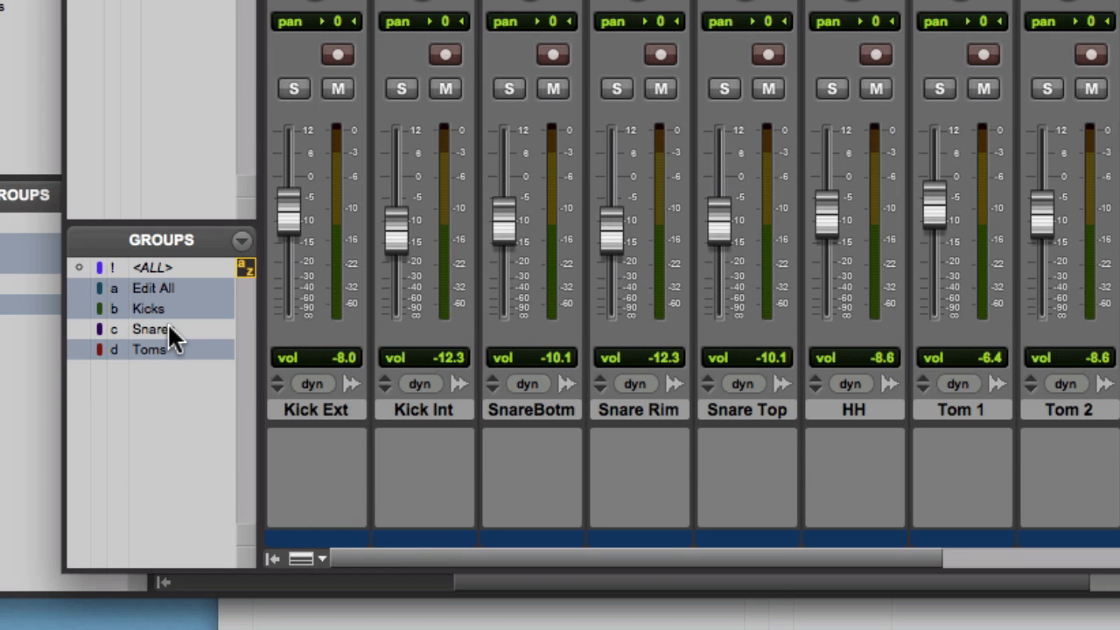
pyautogui.click(169, 328)
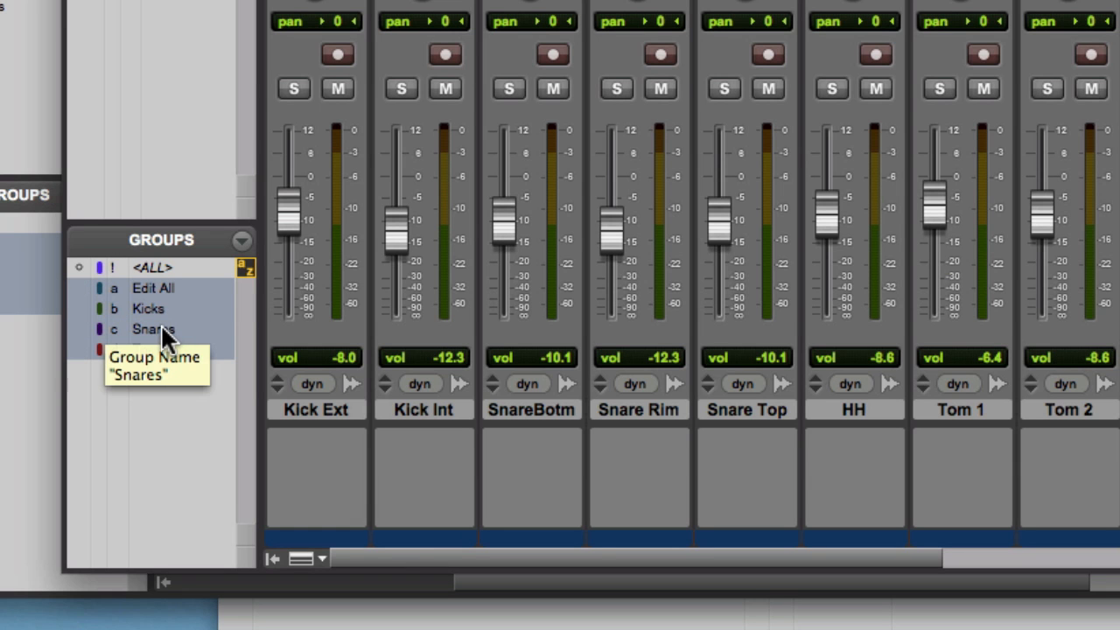
pyautogui.moveTo(625, 247); pyautogui.dragTo(615, 227)
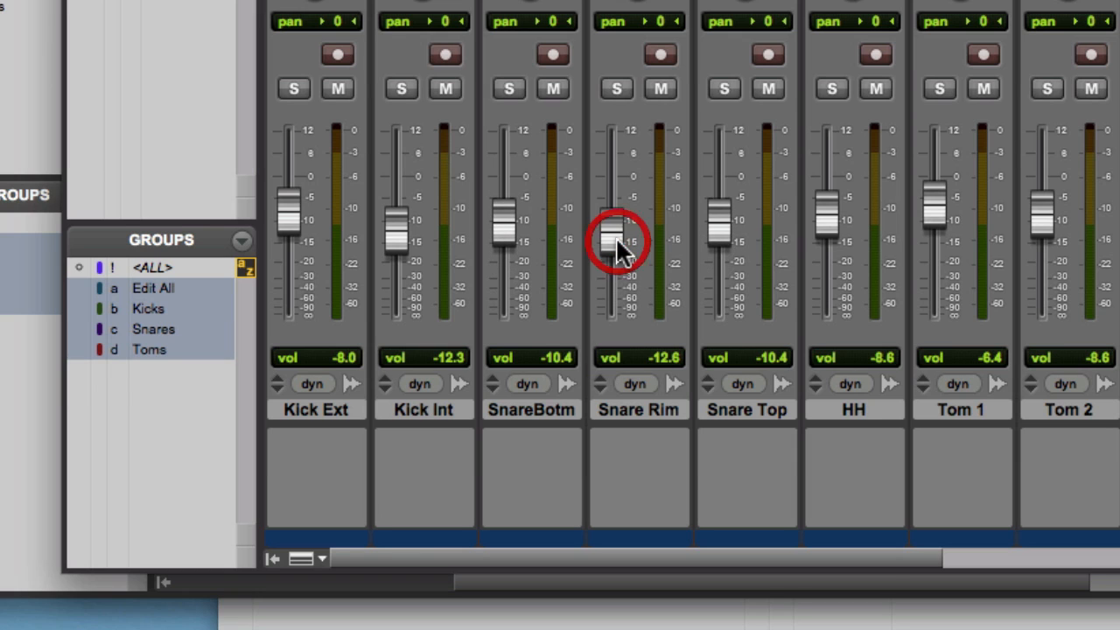
# Disable the Snares group to raise Snare Rim alone to -11.7, and reactivate it to move only Snare Rim by temporarily overriding the group
pyautogui.click(144, 330)
pyautogui.moveTo(619, 238)
pyautogui.mouseDown()
pyautogui.moveTo(615, 251)
pyautogui.moveTo(616, 234)
pyautogui.mouseUp()
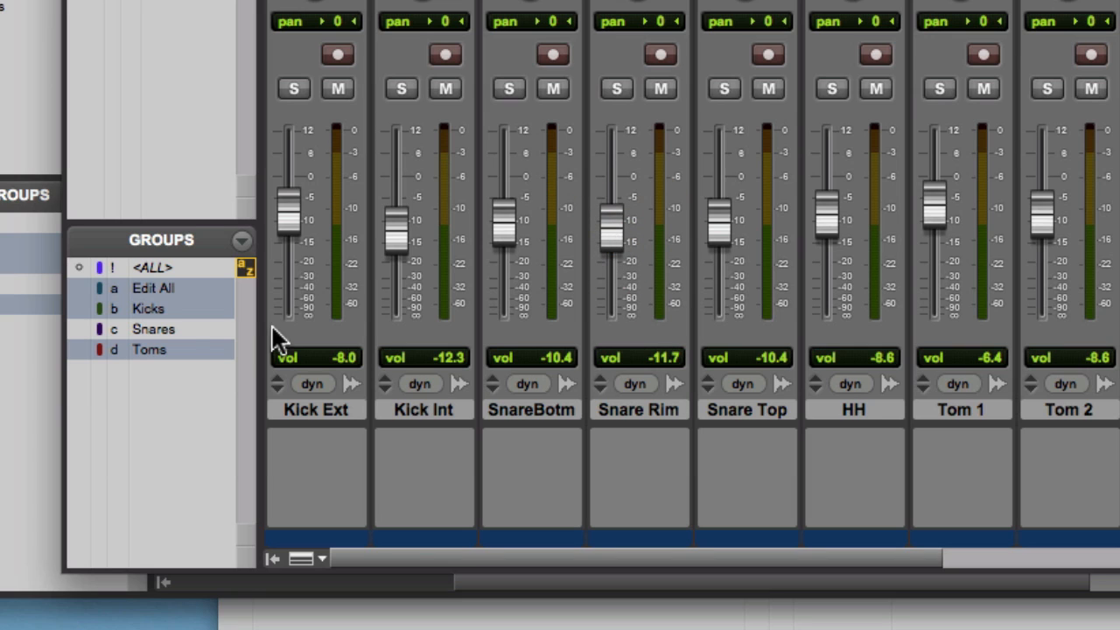
pyautogui.click(188, 333)
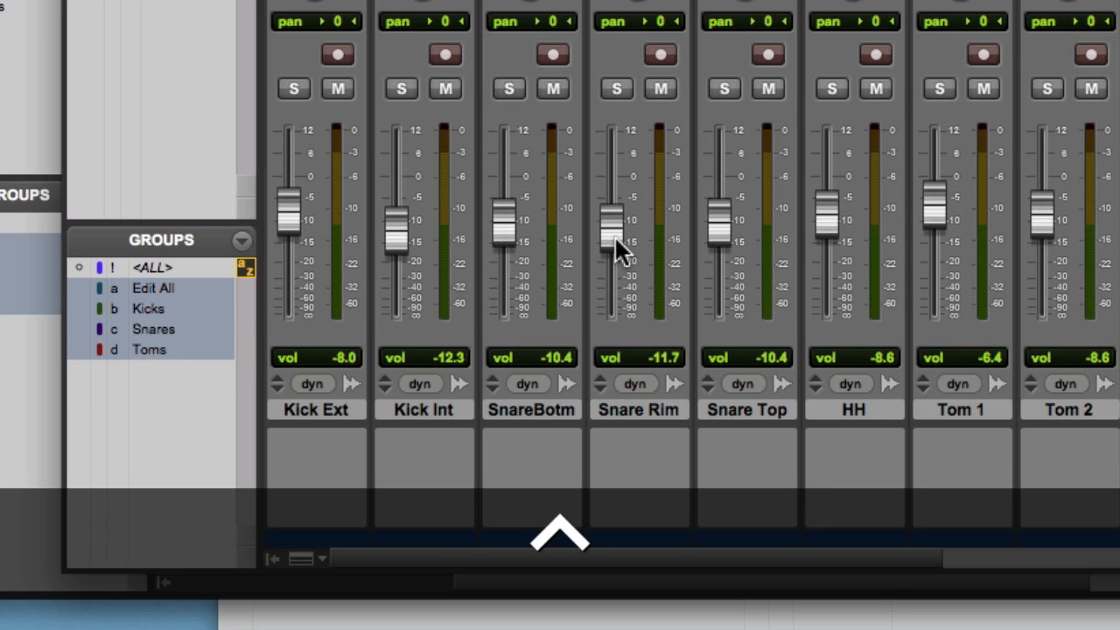
pyautogui.moveTo(615, 237)
pyautogui.mouseDown()
pyautogui.moveTo(612, 207)
pyautogui.moveTo(613, 230)
pyautogui.moveTo(607, 216)
pyautogui.moveTo(616, 193)
pyautogui.moveTo(614, 215)
pyautogui.mouseUp()
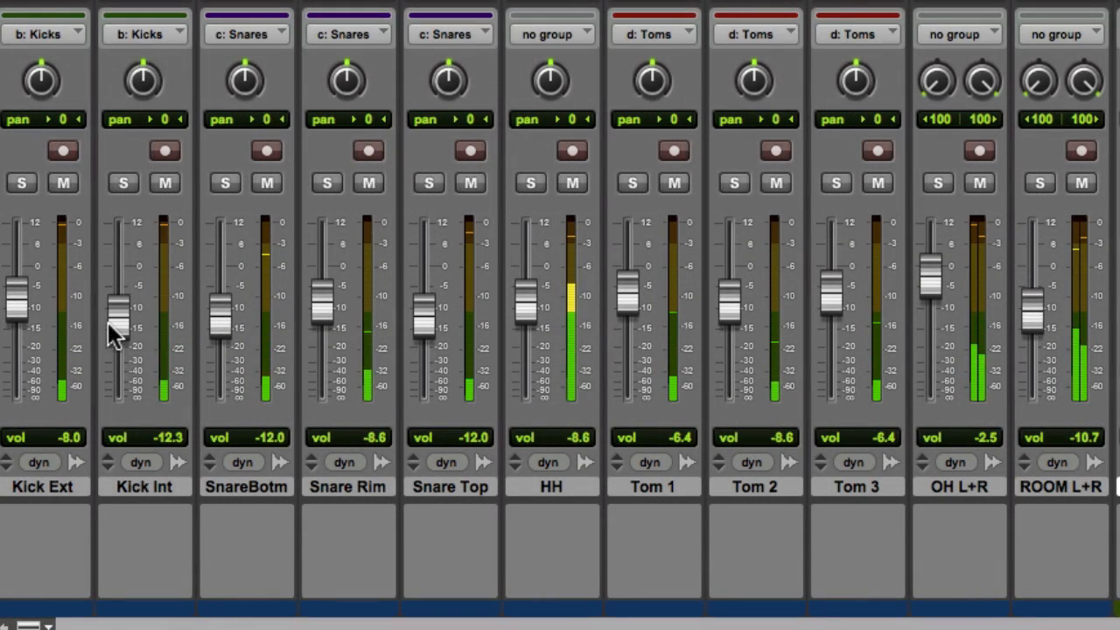
# Rebalance the drum faders during playback: Kick Ext to -4.9, Kick Int to -9.2, OH L+R to -8.3 and ROOM L+R to -2.5
pyautogui.moveTo(127, 326)
pyautogui.mouseDown()
pyautogui.moveTo(124, 281)
pyautogui.moveTo(126, 313)
pyautogui.mouseUp()
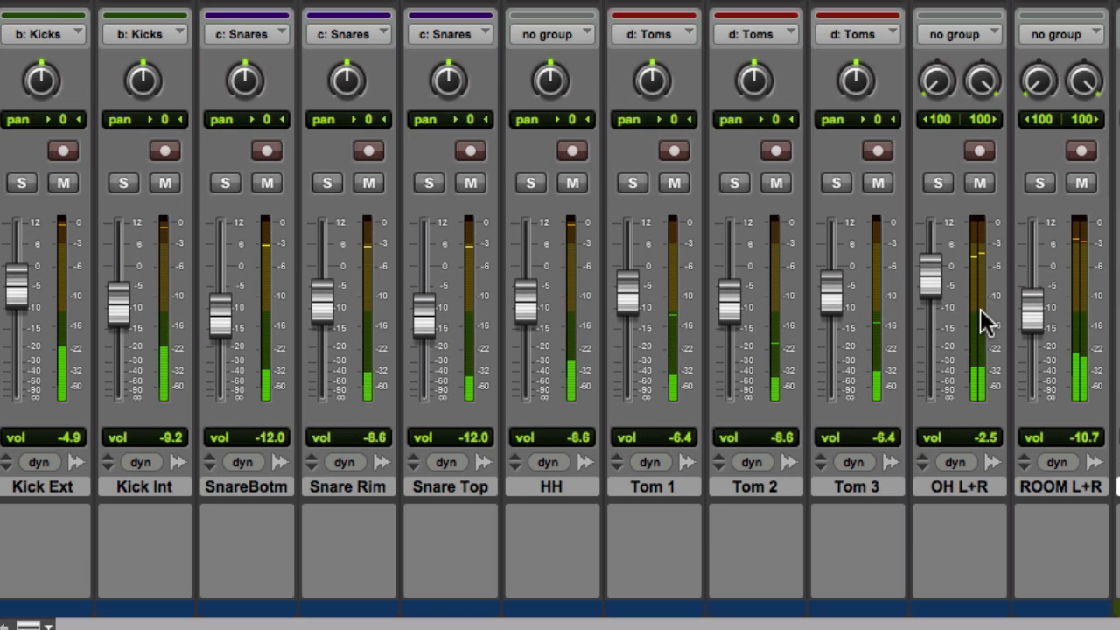
pyautogui.click(933, 304)
pyautogui.moveTo(935, 300); pyautogui.dragTo(933, 302)
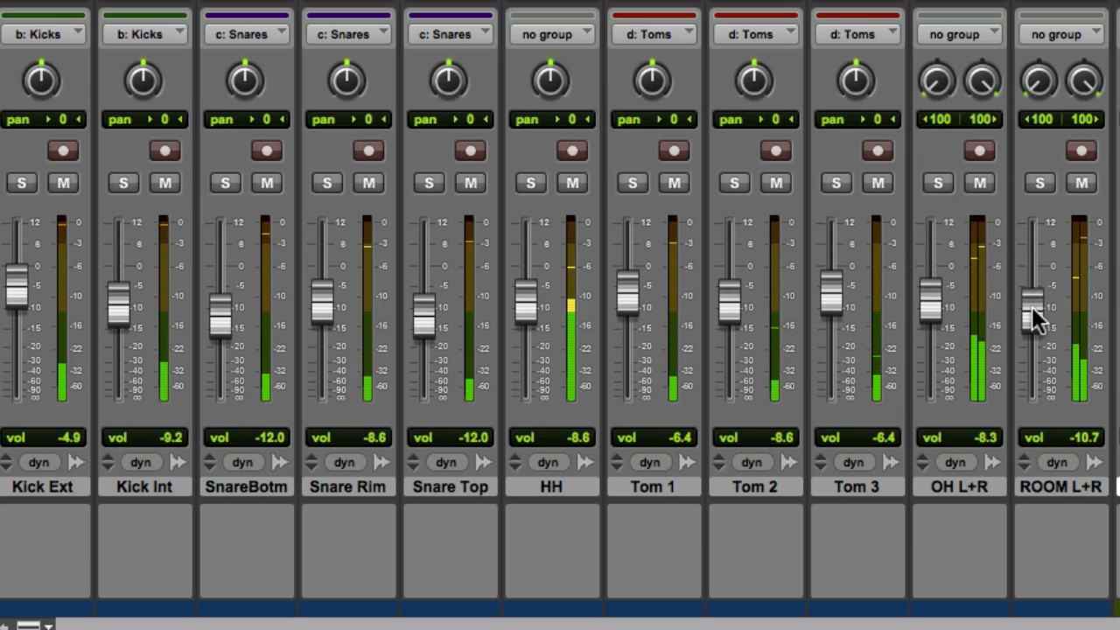
pyautogui.moveTo(1032, 306); pyautogui.dragTo(1036, 284)
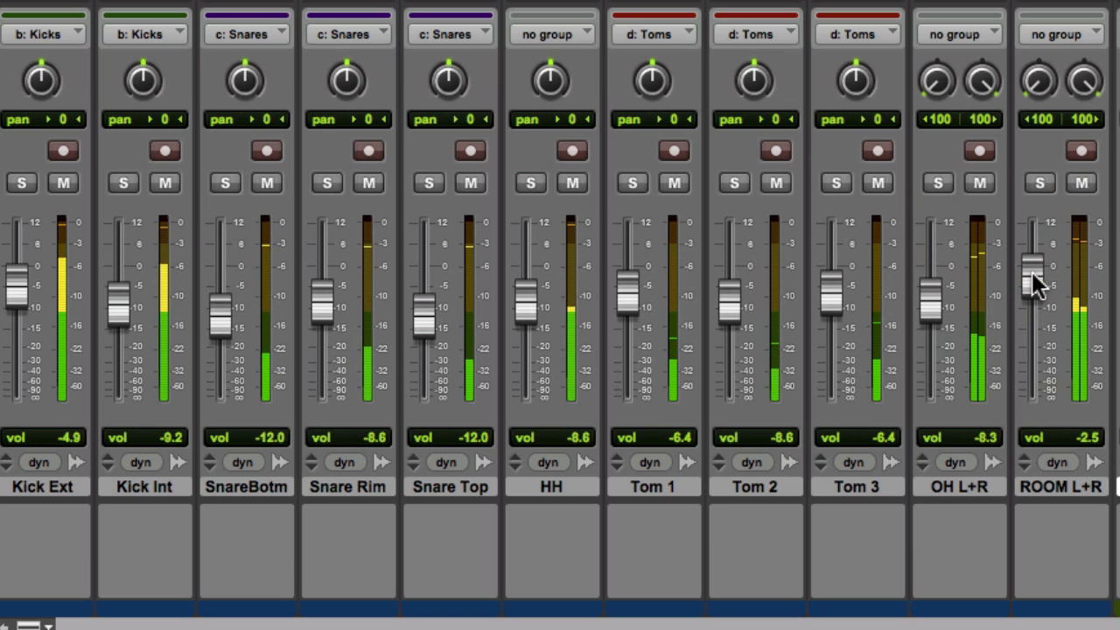